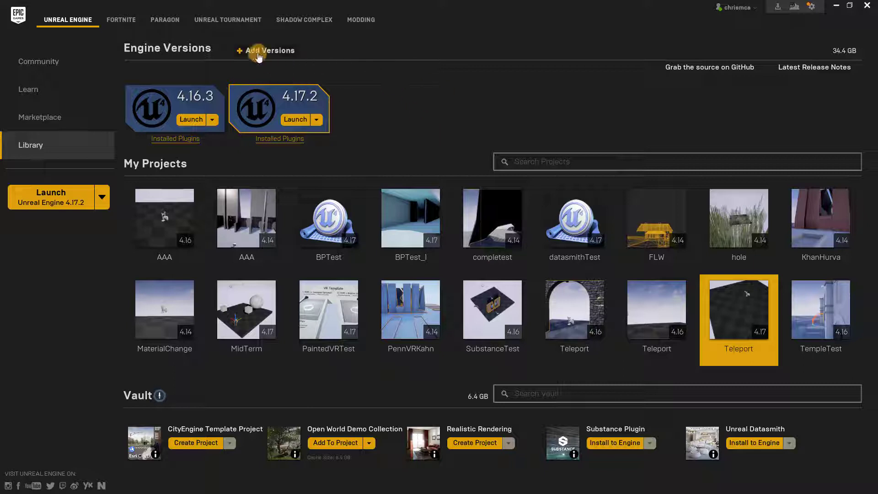
click(359, 105)
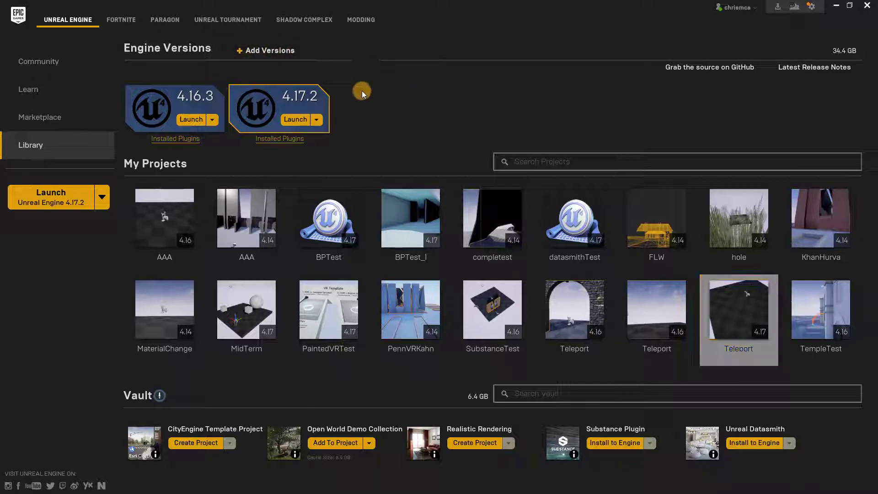
click(263, 50)
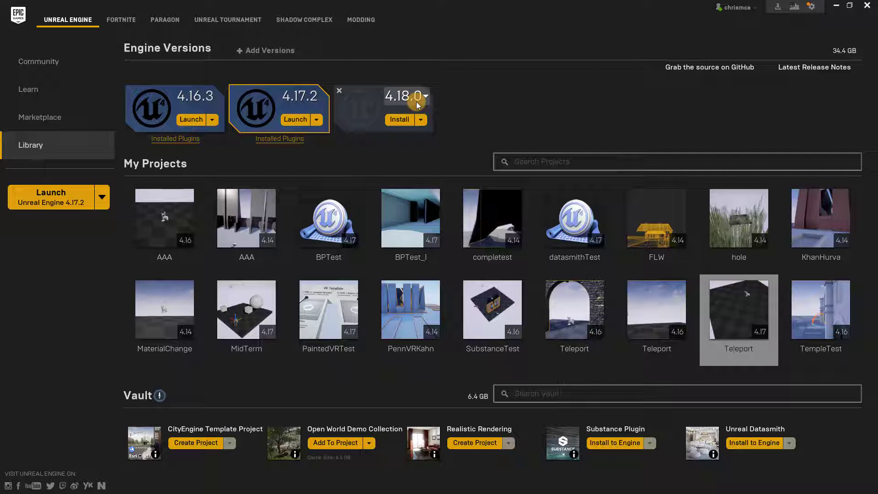
click(339, 91)
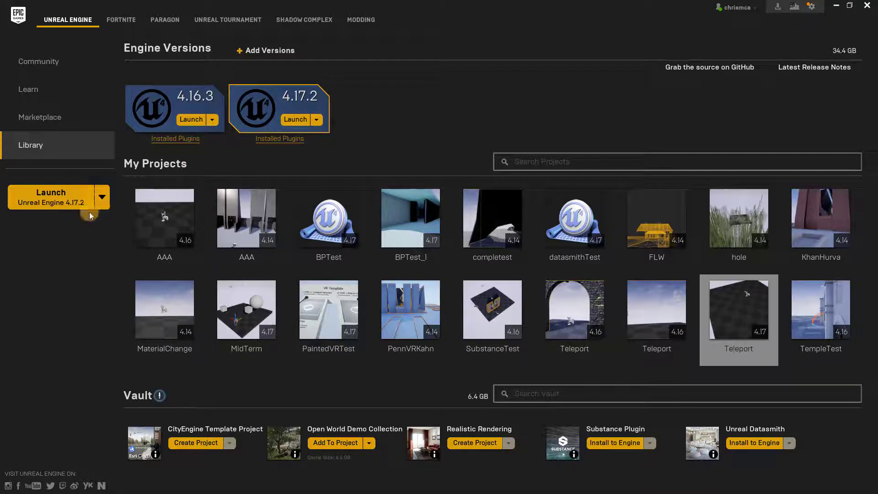
click(836, 5)
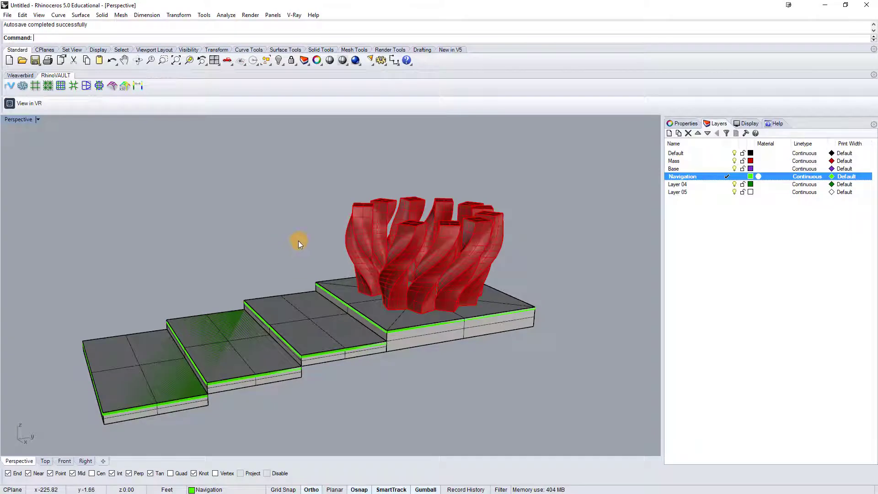
right_drag(295, 239, 331, 204)
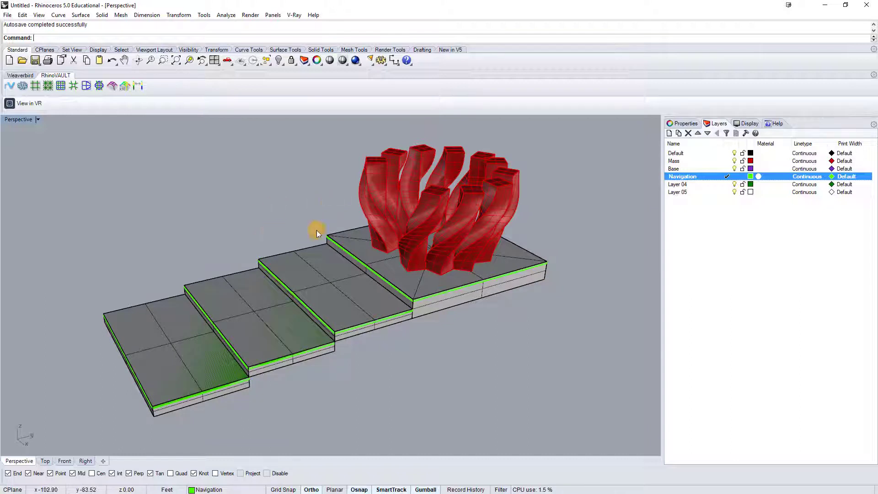
click(727, 153)
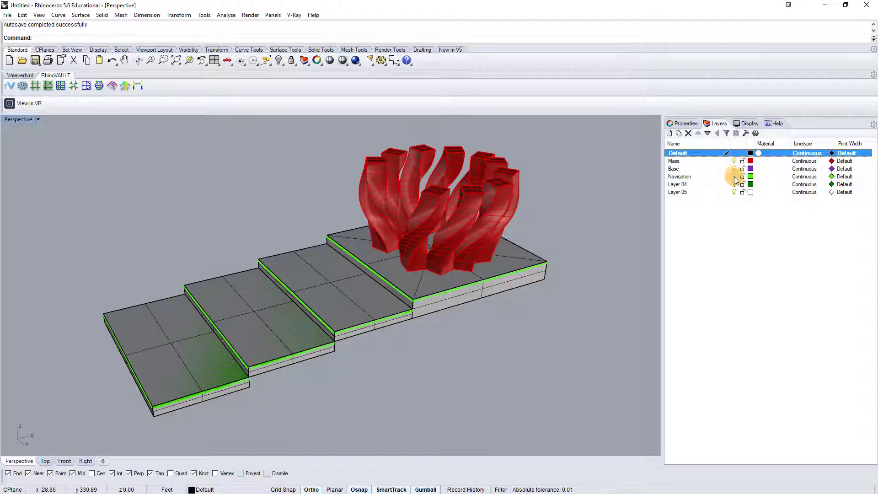
click(734, 177)
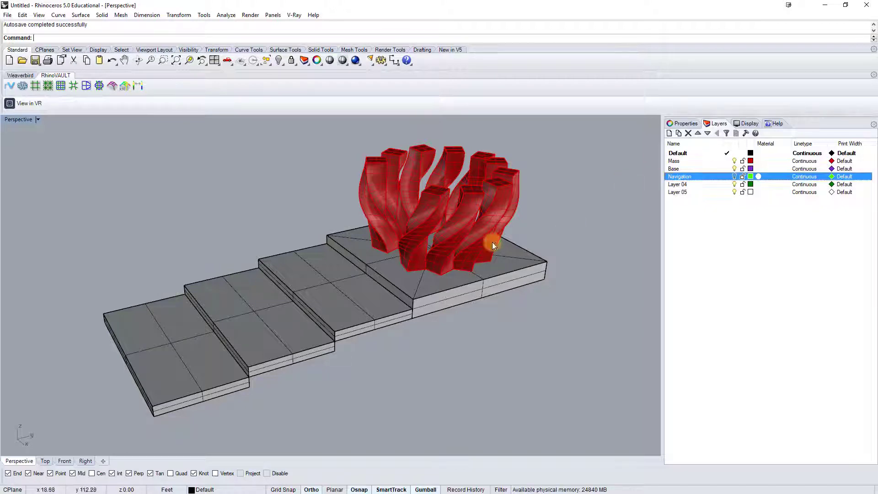
right_drag(419, 242, 578, 207)
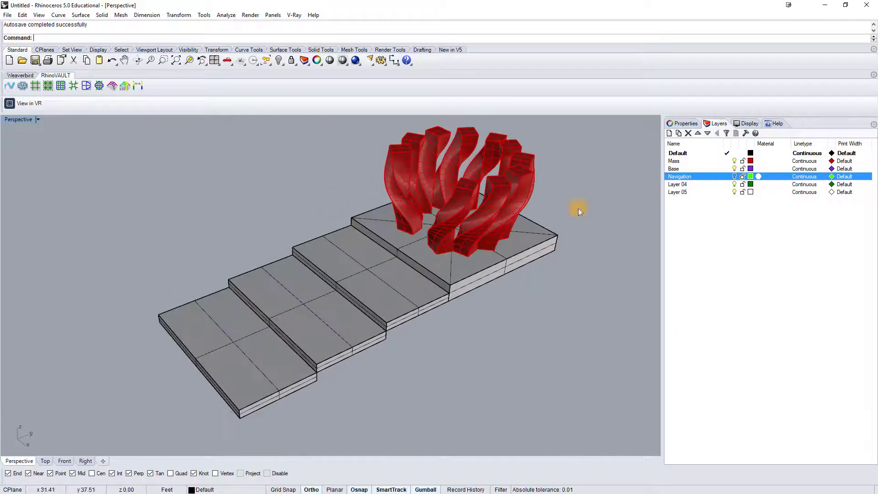
click(735, 176)
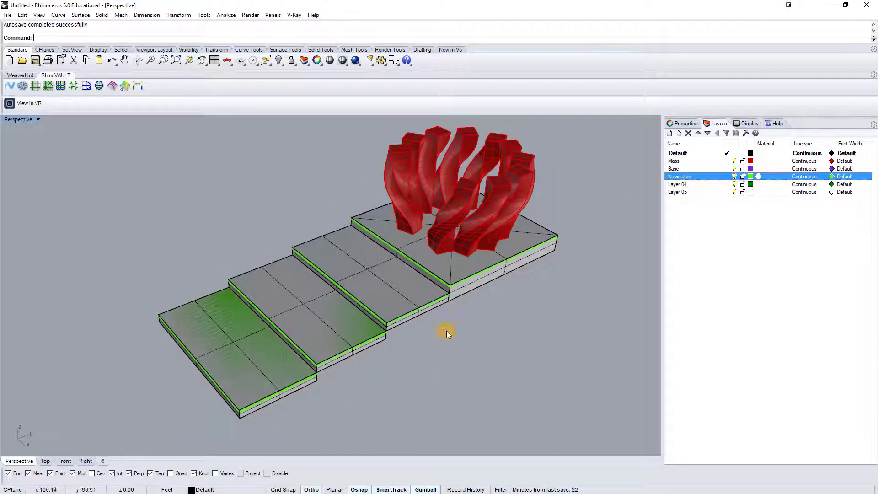
click(734, 177)
click(733, 177)
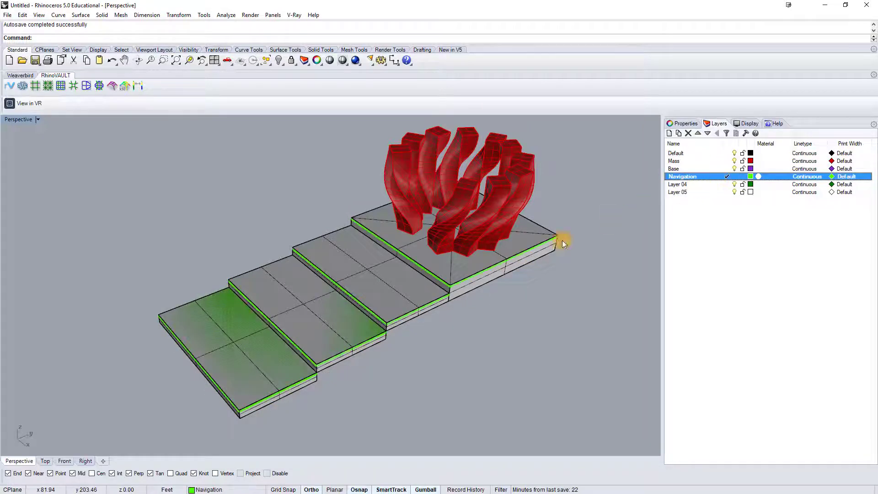
Make Navigation the current layer, select its objects, trial-lift them, then undo the lift
double_click(687, 177)
right_click(714, 176)
click(737, 316)
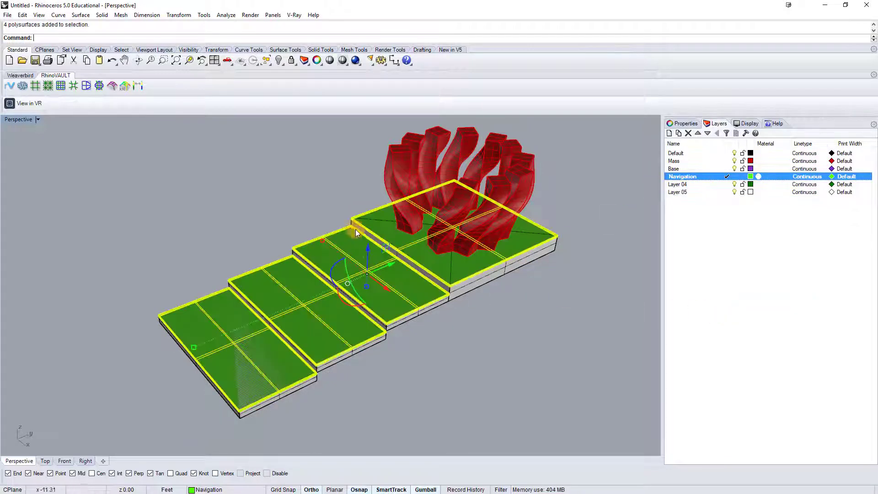
drag(372, 250, 334, 246)
right_drag(334, 246, 359, 189)
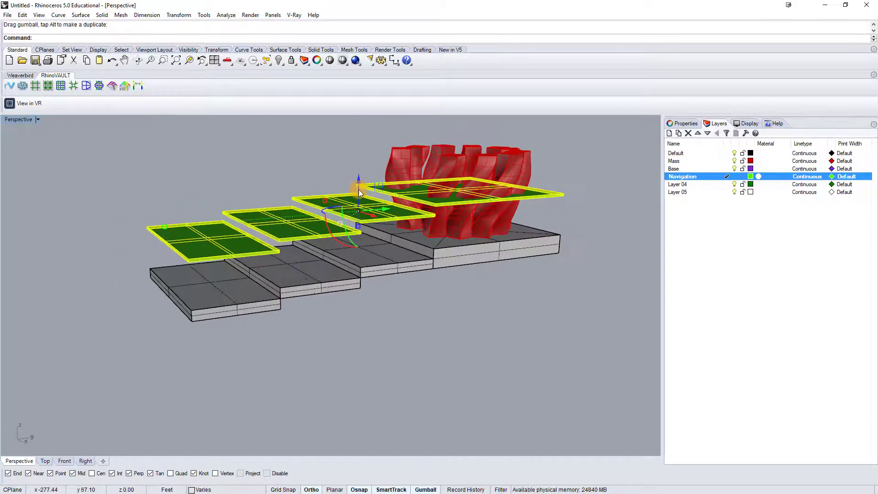
key(ctrl+z)
Deselect, reframe the whole stair model, and window-select the four green Navigation slabs
scroll(254, 287, up, 8)
click(149, 227)
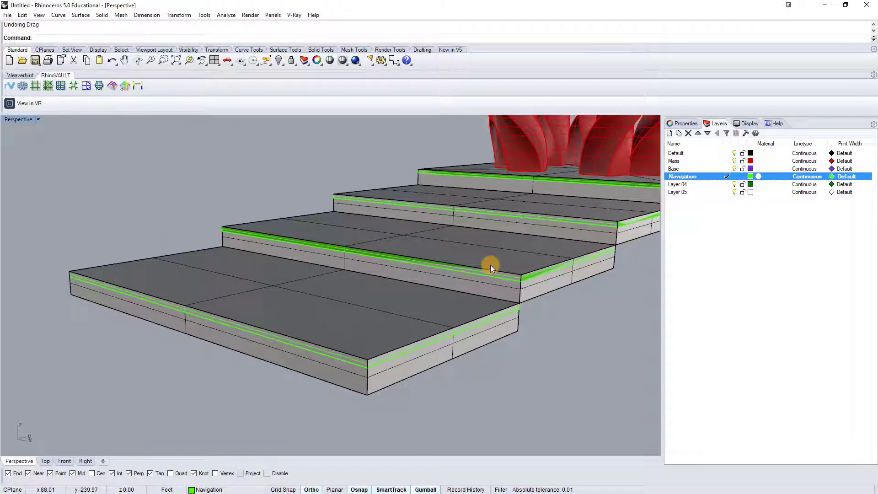
right_drag(490, 264, 551, 242)
key(ctrl+shift+e)
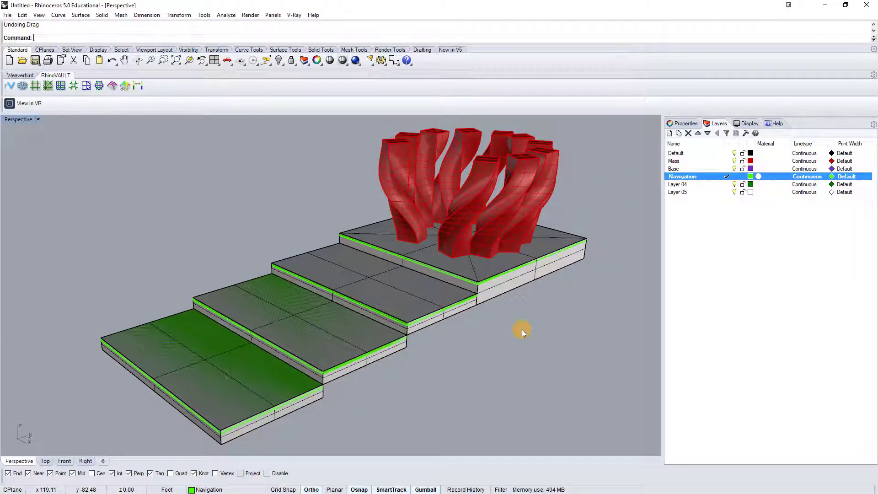
drag(522, 329, 287, 344)
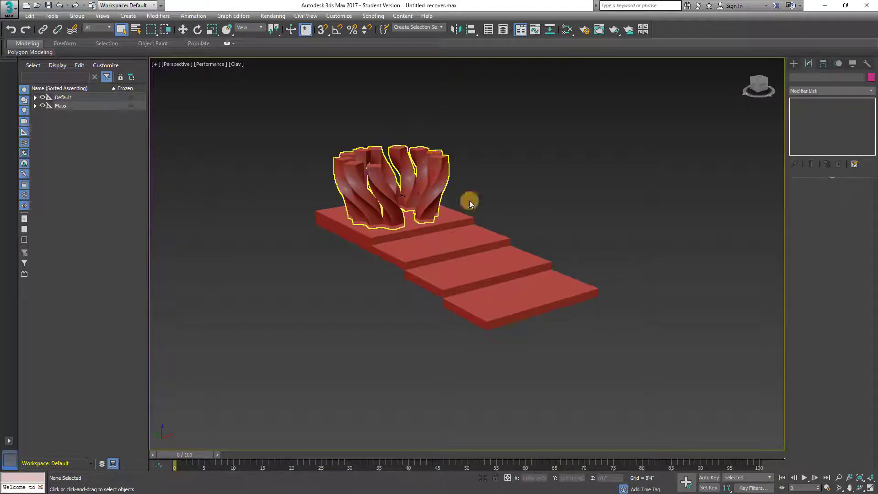
Inspect the stepped slab Object_12's modifier stack, then clear the selection
click(517, 274)
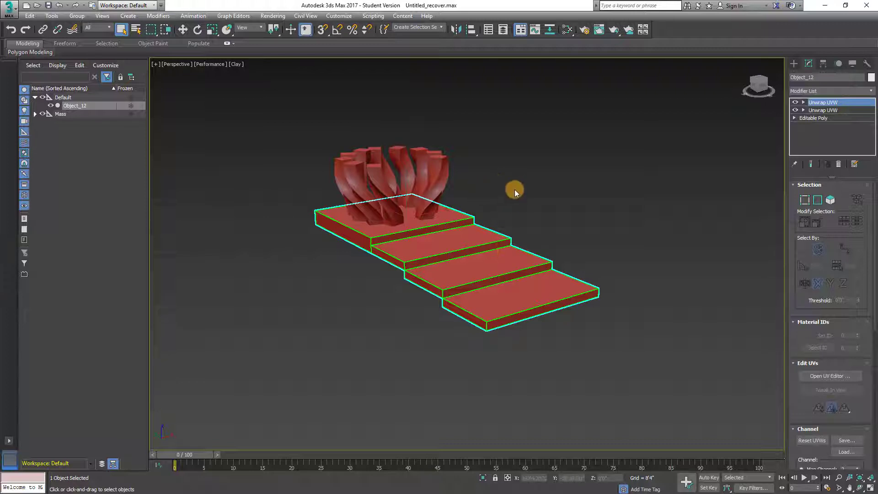
click(276, 128)
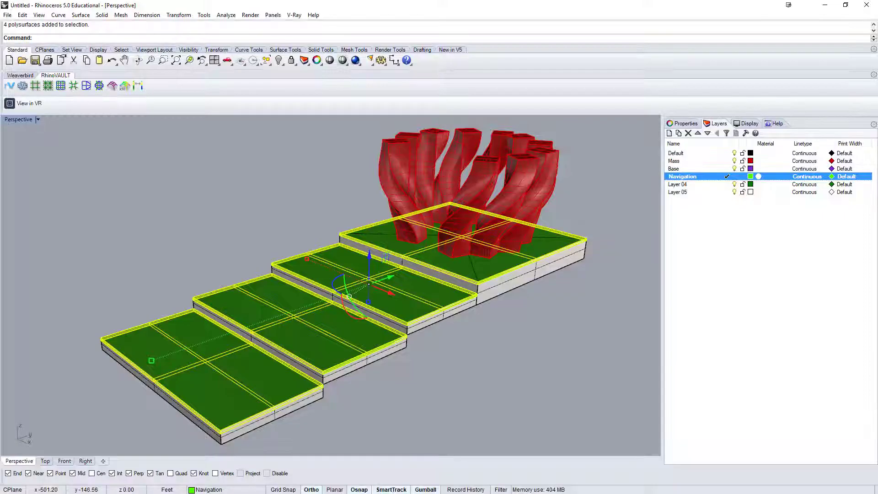
Select every object on the Navigation layer
click(202, 196)
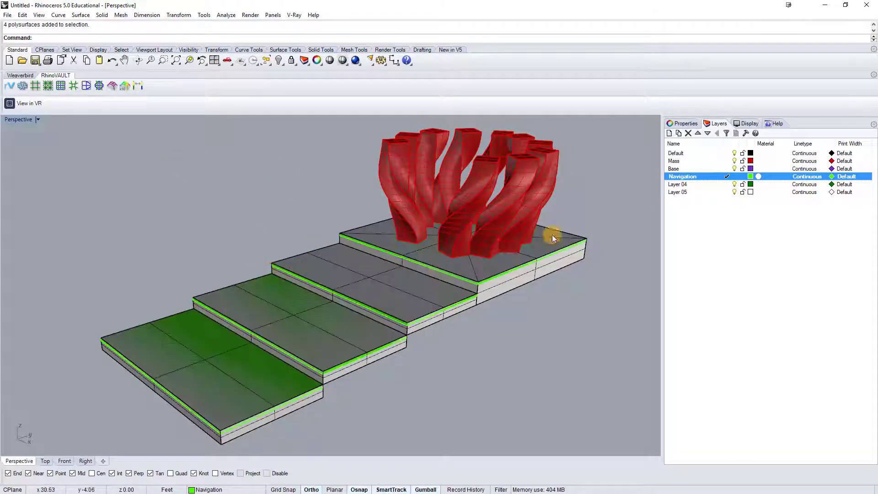
right_click(700, 177)
click(723, 317)
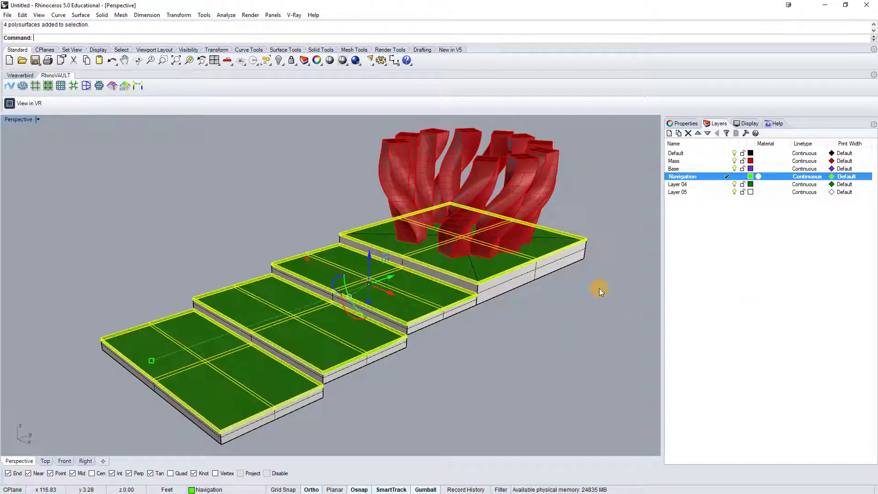
Export the selection to Nav.fbx, overwriting it, as meshes only with Phong materials
text(Export)
key(Return)
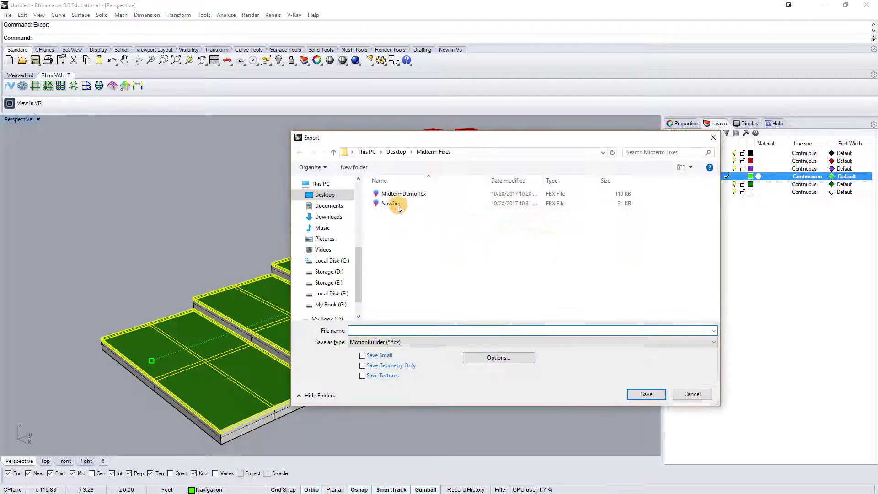
click(393, 205)
click(646, 393)
click(465, 254)
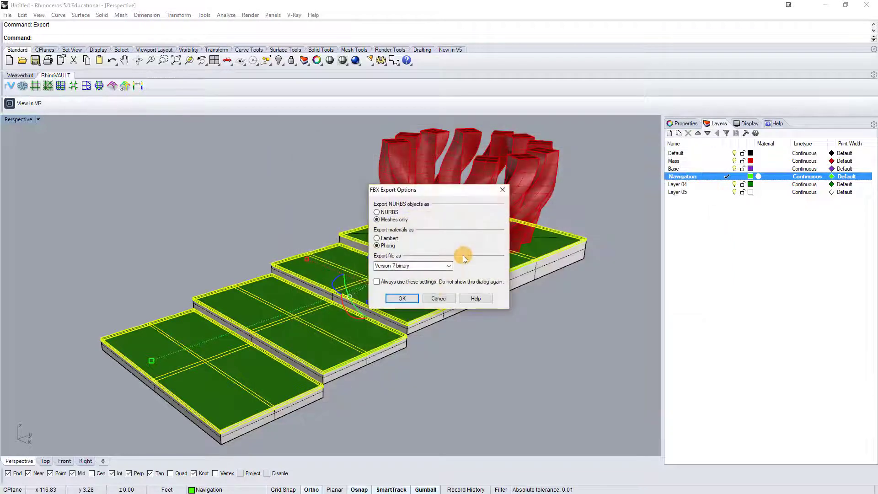
click(402, 299)
click(430, 249)
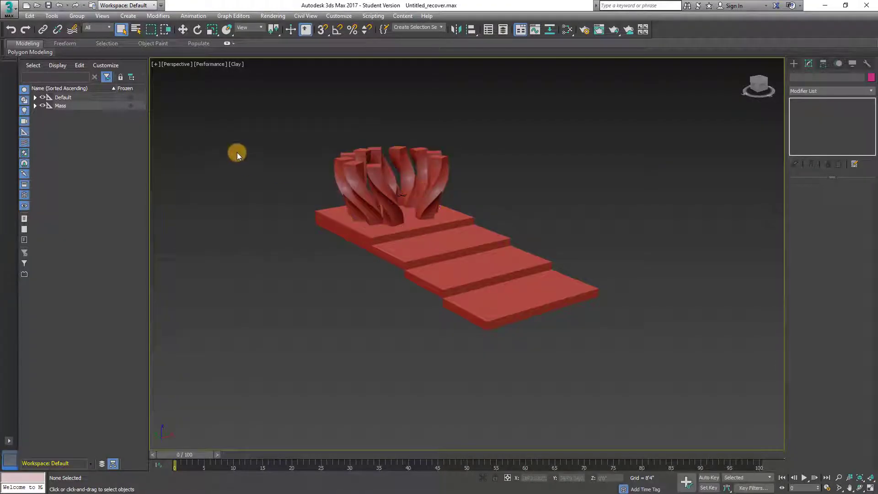
Import Nav.fbx using the Autodesk Architectural (Revit) preset
key(ctrl+z)
key(w)
key(s)
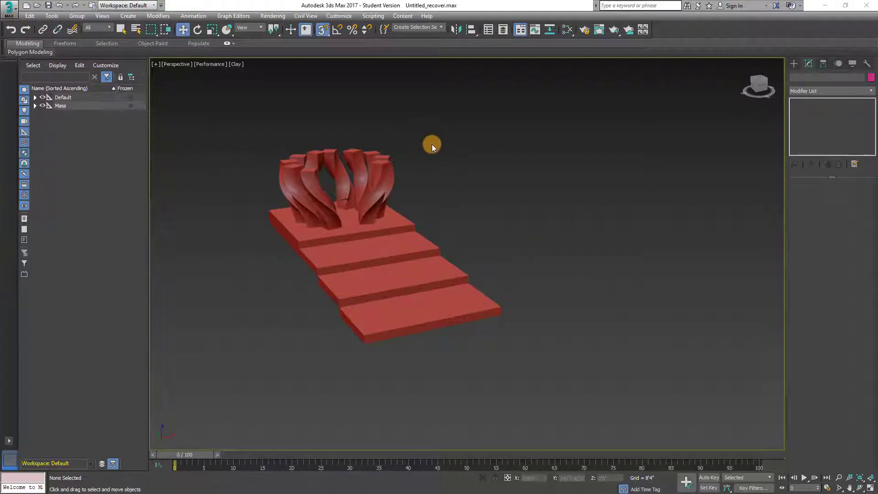
click(9, 10)
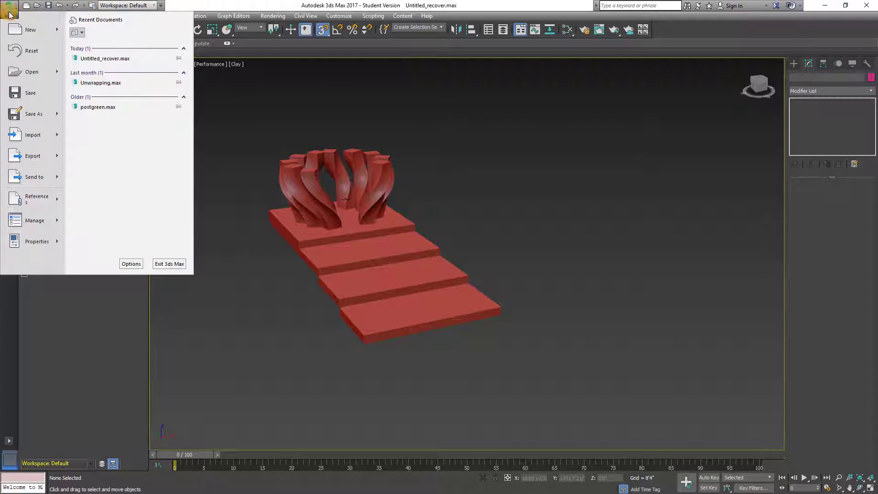
click(28, 134)
click(289, 129)
click(488, 255)
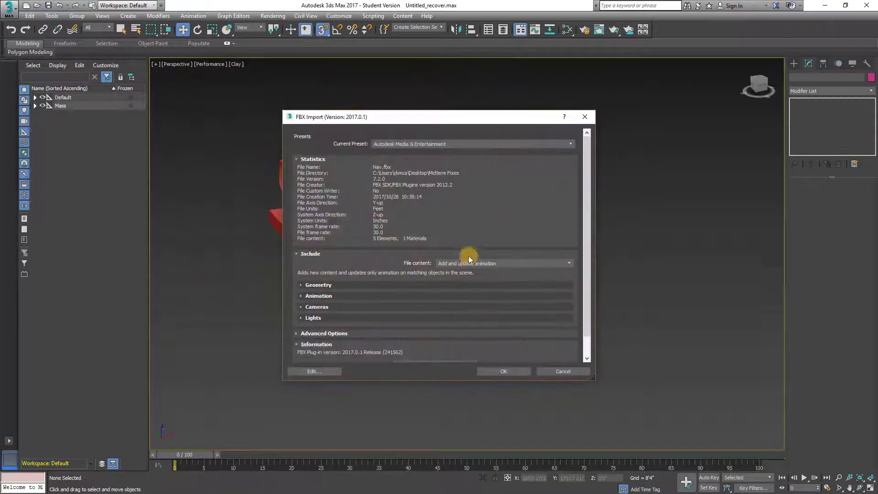
click(411, 144)
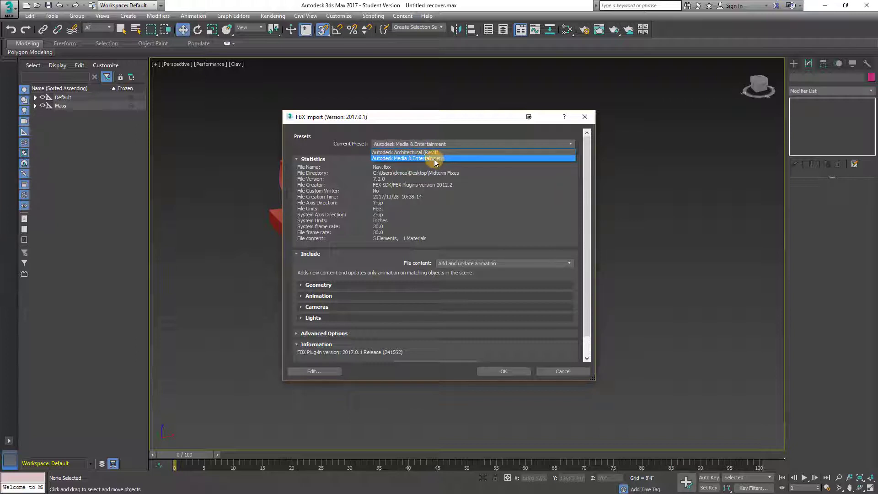
click(410, 152)
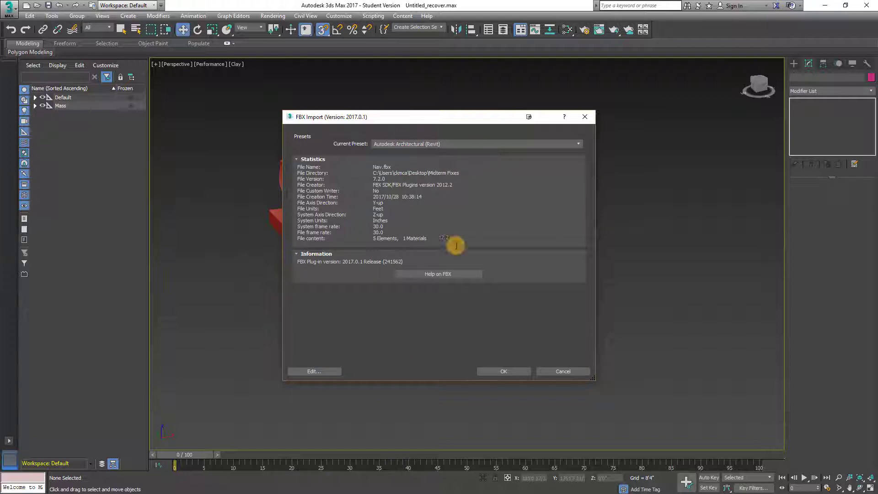
click(504, 372)
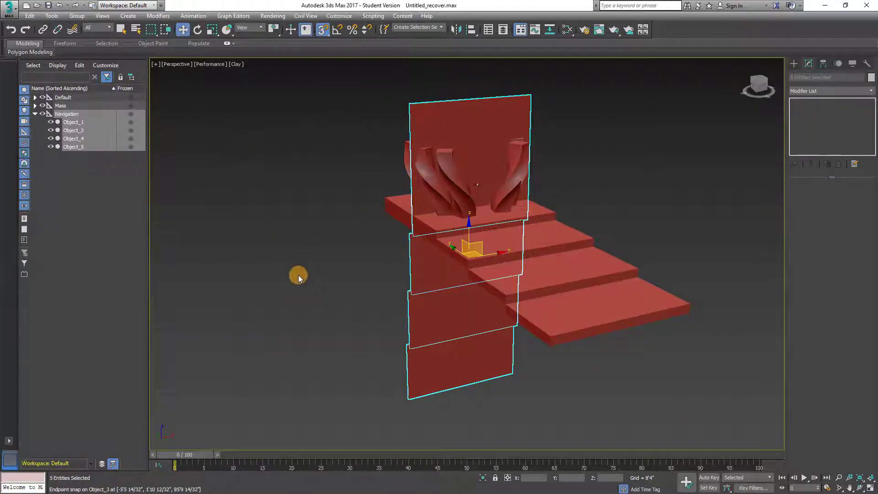
With snaps off, attach the other three Navigation panels into Object_1, then reselect Object_1
click(457, 345)
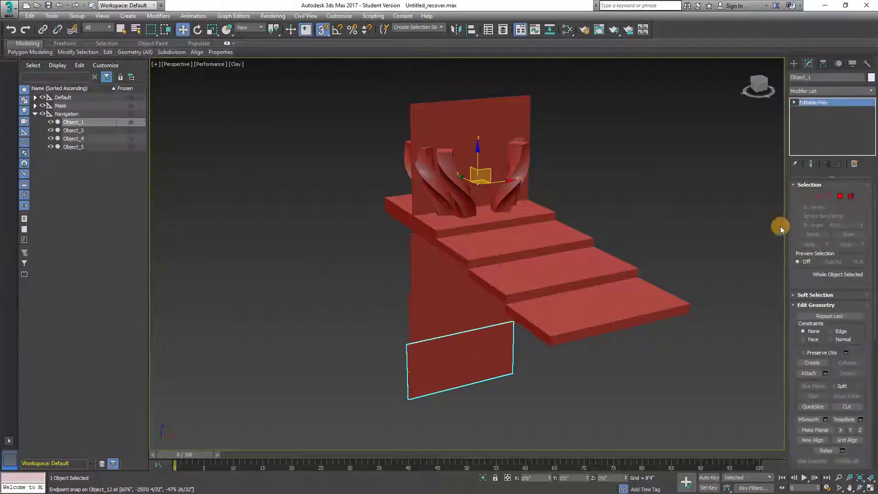
key(s)
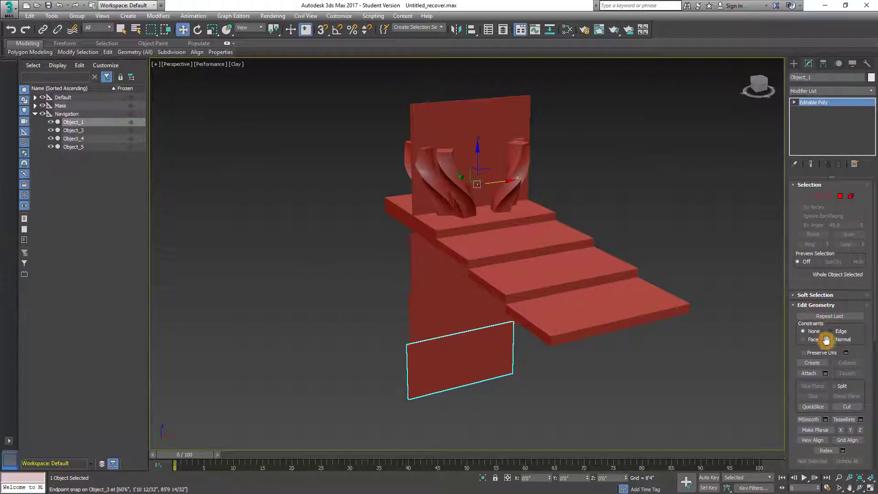
click(816, 378)
click(418, 284)
click(430, 122)
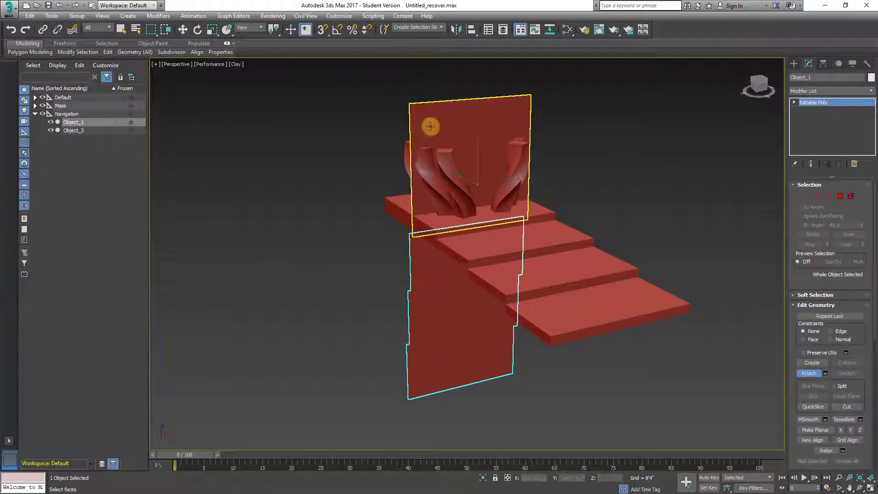
click(430, 109)
click(808, 372)
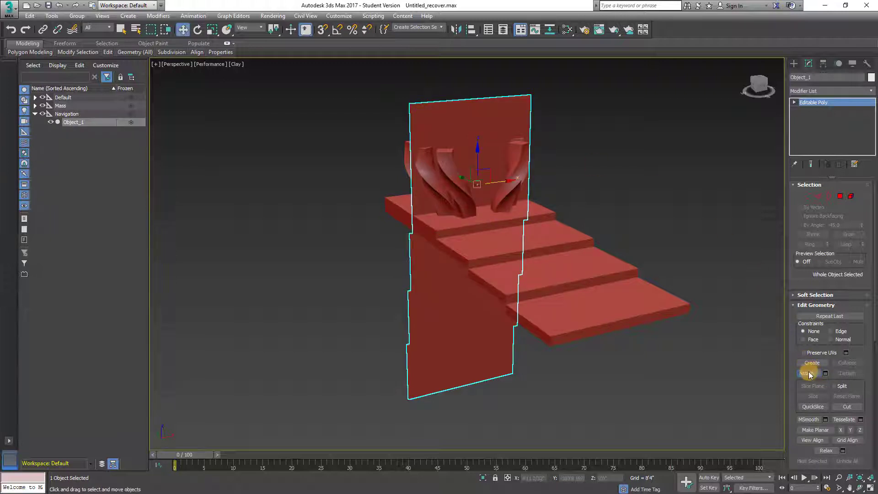
click(618, 150)
click(399, 111)
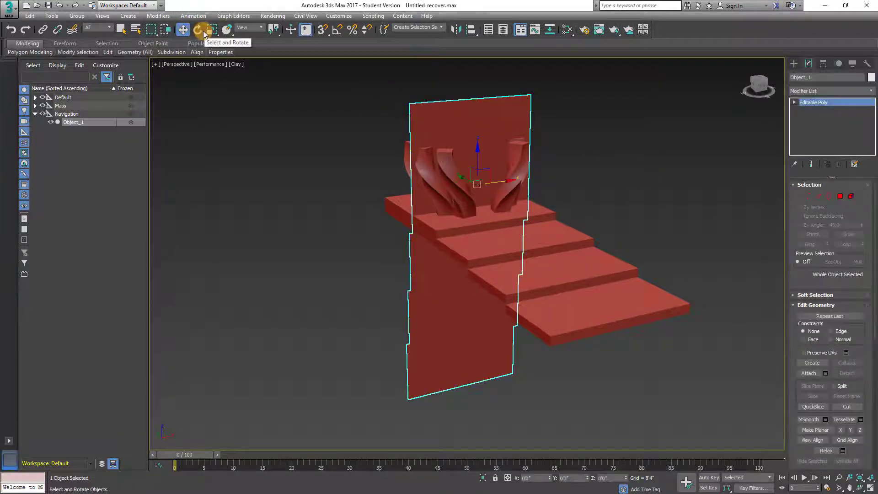
Rotate Object_1 by -90° about X in the Rotate Transform Type-In
right_click(197, 30)
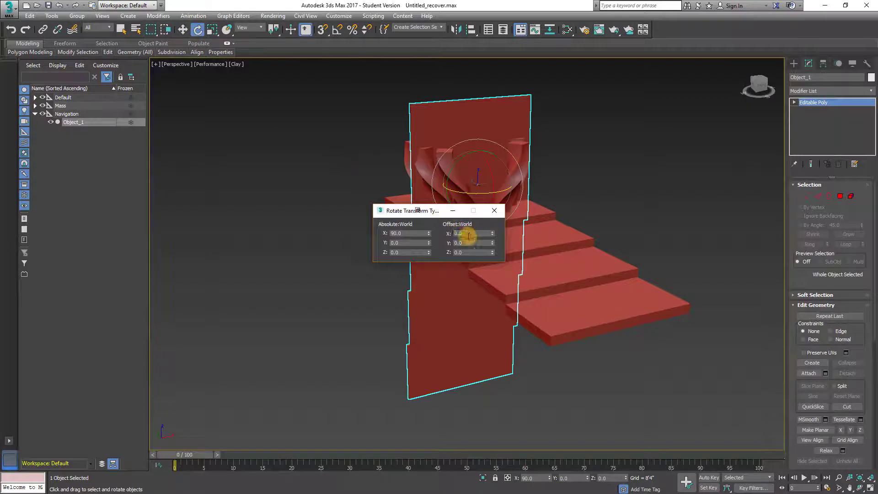
key(Return)
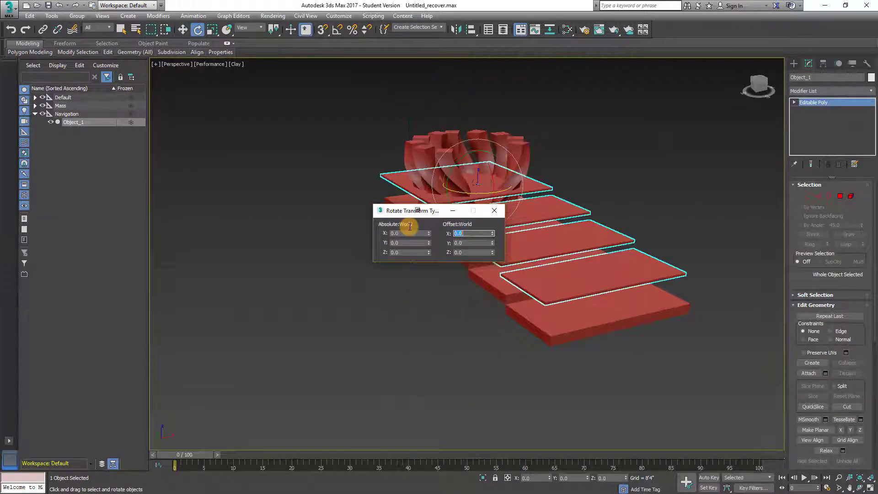
click(494, 210)
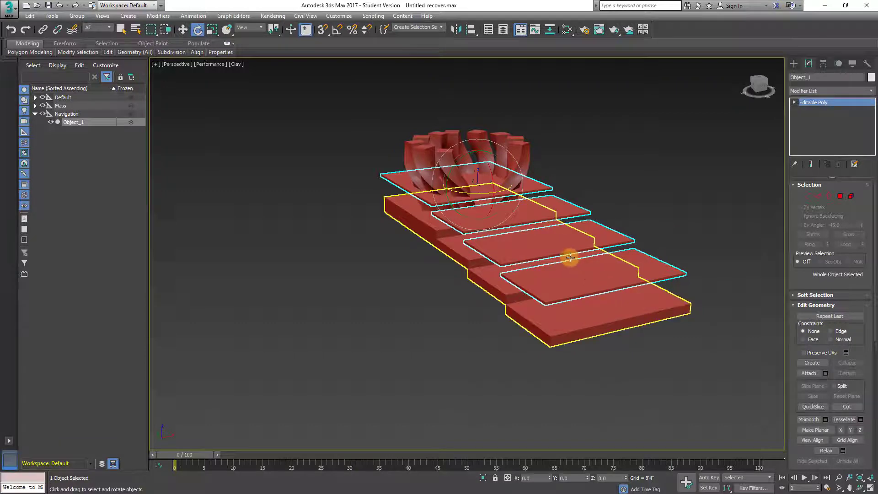
Enable Endpoint snapping, turn snaps on, and switch to Select and Move
scroll(594, 255, up, 6)
middle_drag(712, 251, 594, 224)
scroll(594, 224, down, 8)
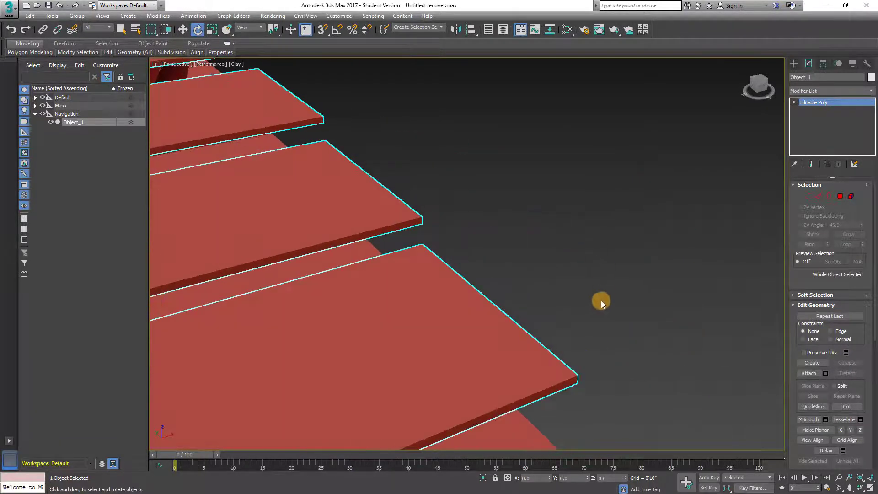
scroll(597, 294, up, 2)
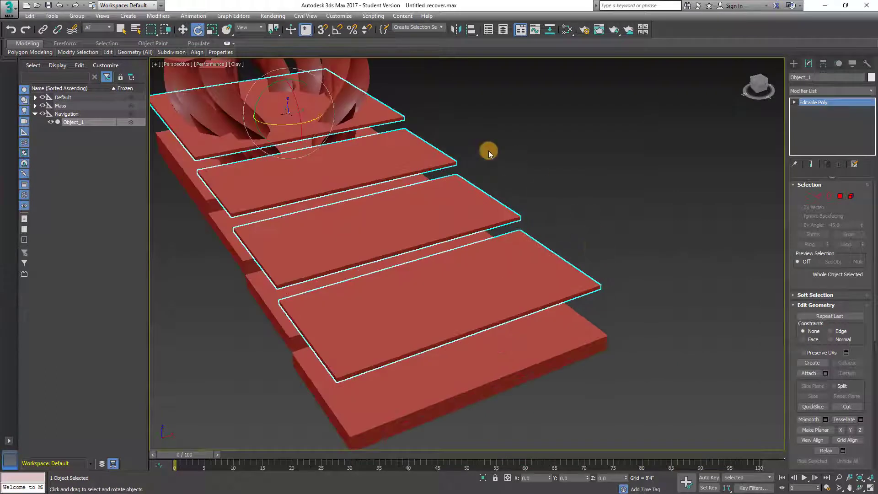
right_click(322, 30)
click(449, 251)
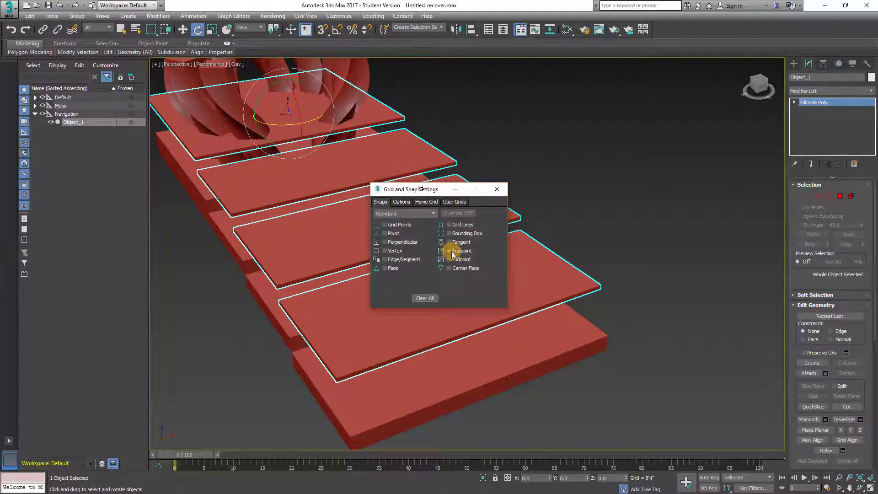
click(497, 189)
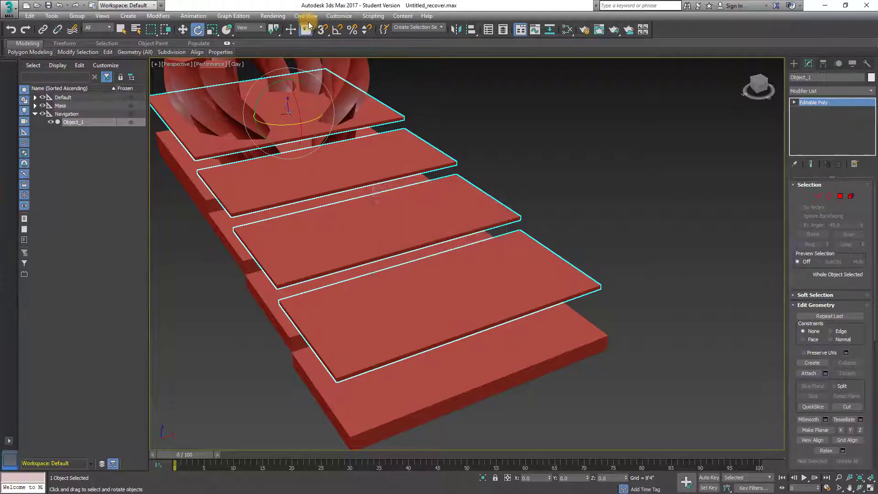
click(323, 29)
click(182, 30)
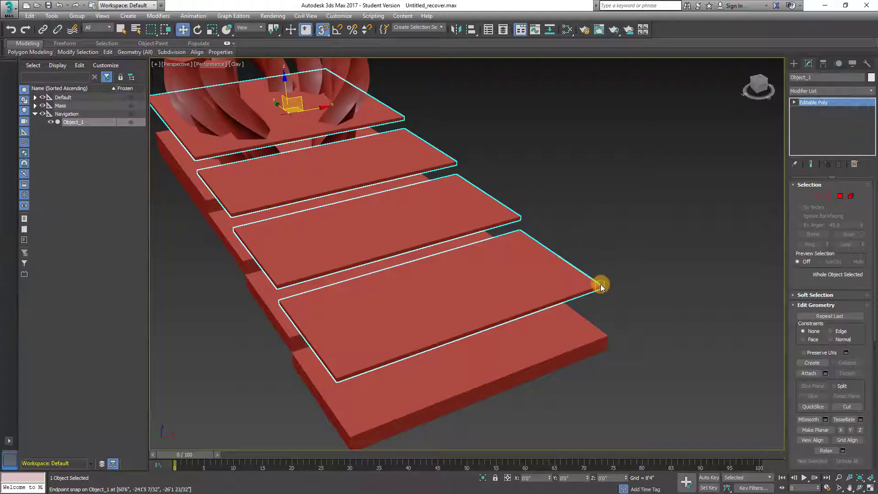
Snap Object_1's slab corner onto the step corner and orbit to check the fit
scroll(600, 286, up, 5)
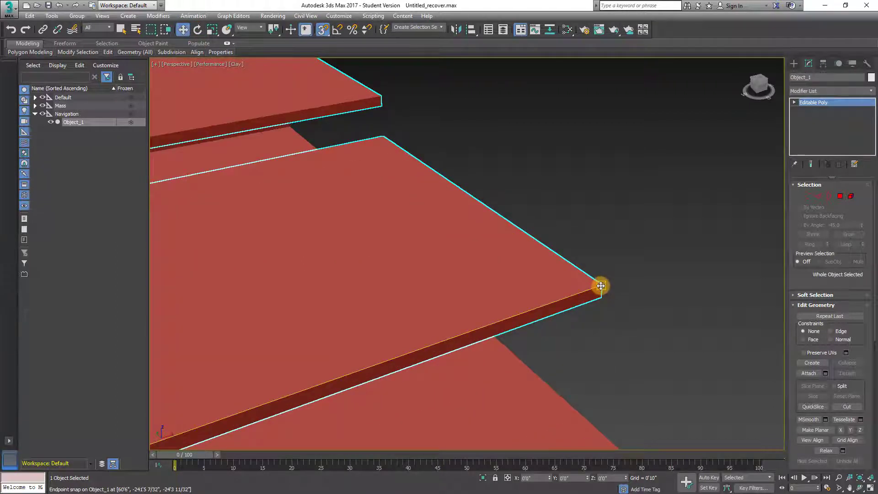
scroll(601, 285, down, 2)
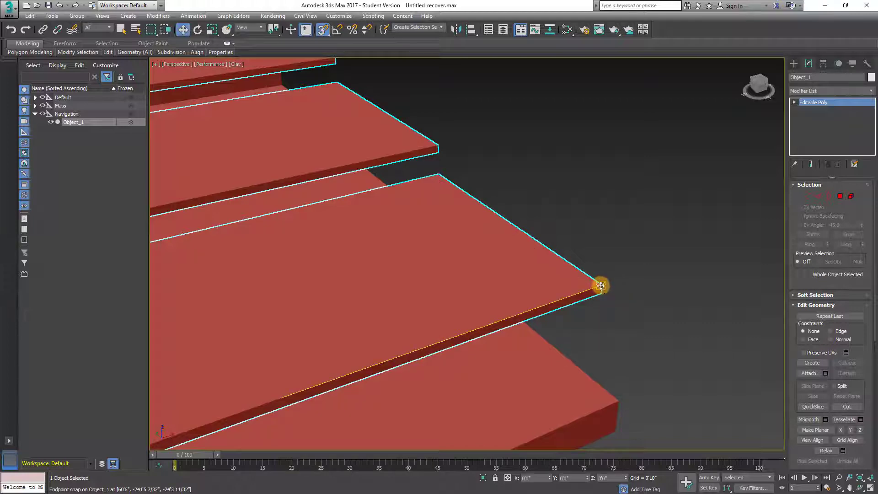
drag(600, 285, 618, 402)
scroll(637, 373, down, 6)
scroll(599, 320, up, 2)
alt+middle_drag(617, 292, 588, 293)
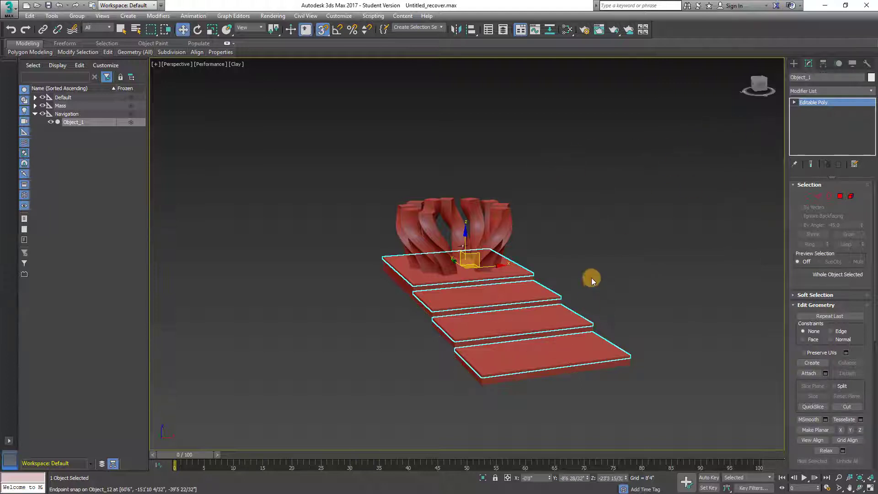
Turn snaps off and add an Unwrap UVW modifier to Object_1
click(322, 29)
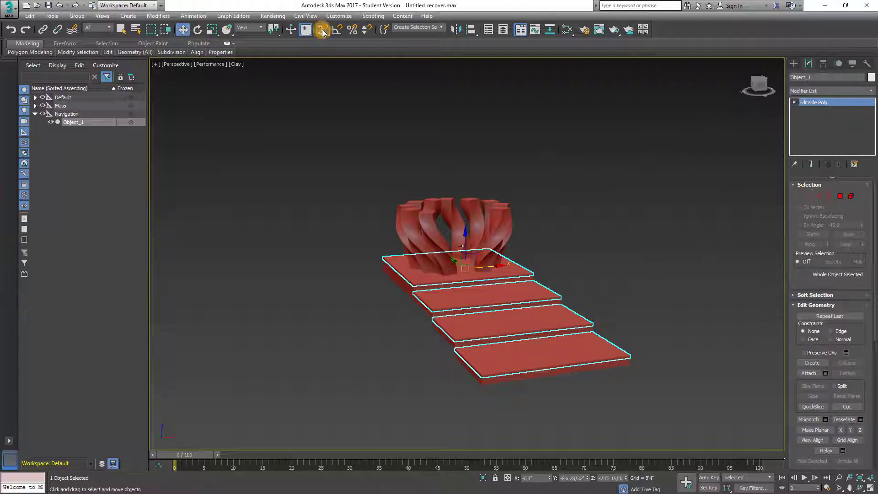
click(120, 31)
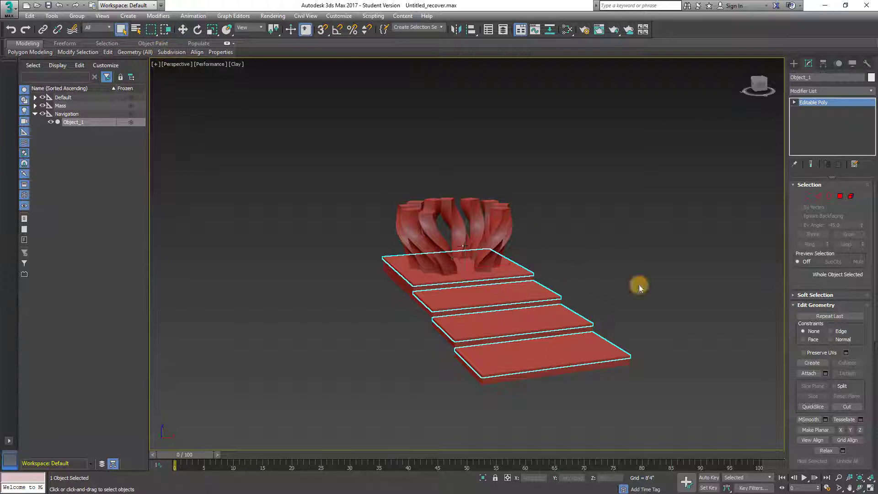
click(817, 91)
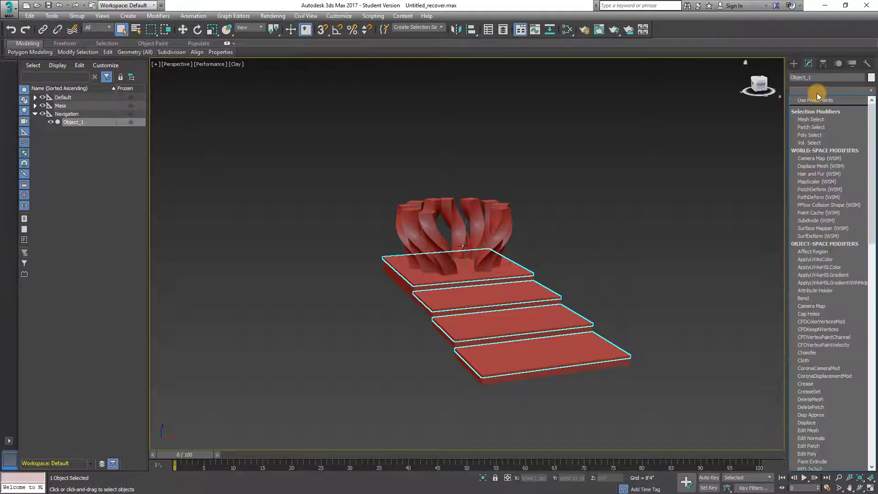
text(u)
key(Return)
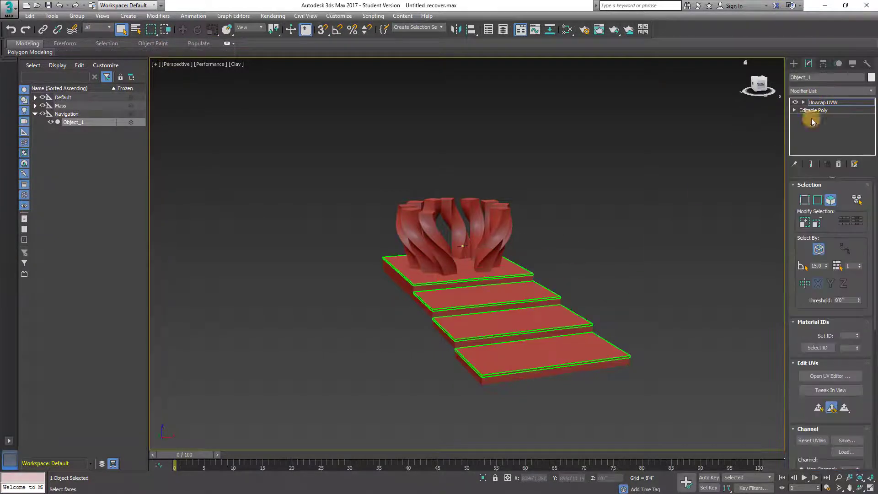
Apply Flatten Mapping in the UV editor with Fill Holes unchecked, then close the editor
click(841, 376)
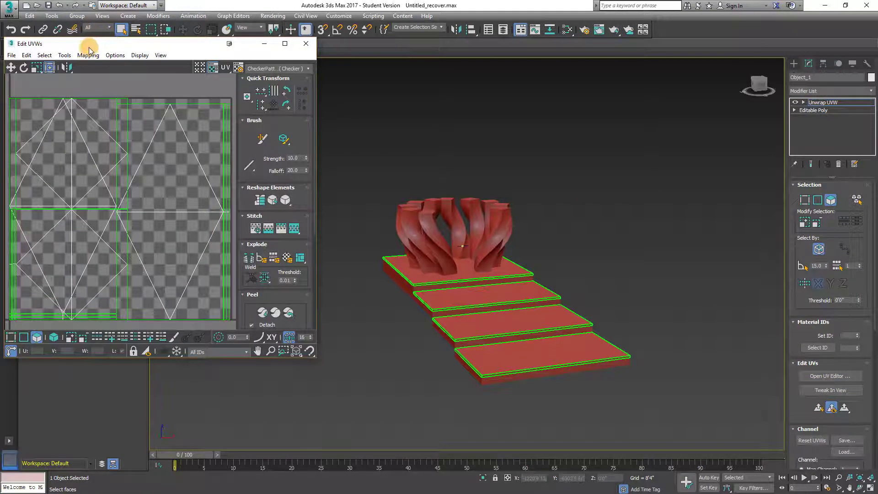
drag(87, 44, 333, 86)
click(334, 97)
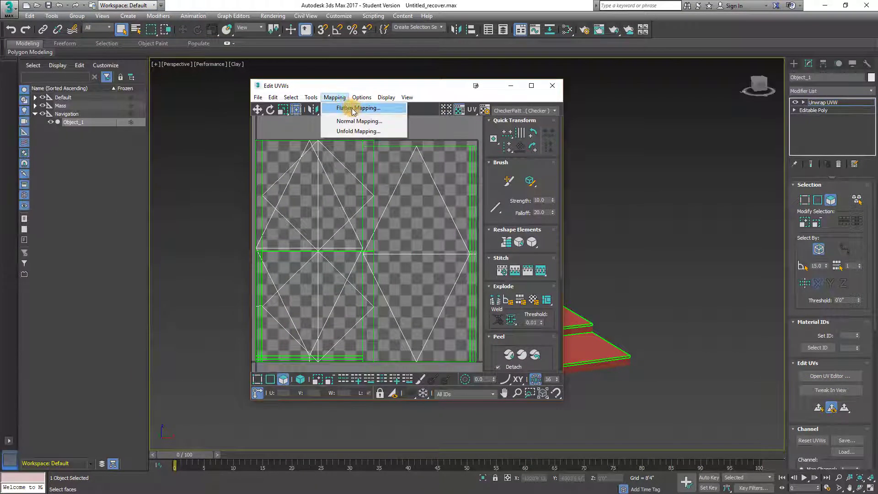
click(356, 111)
drag(59, 9, 392, 149)
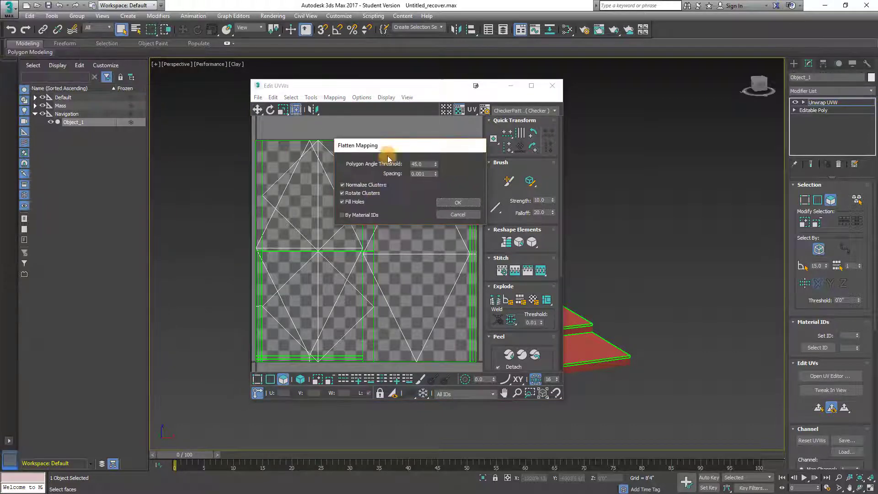
click(344, 202)
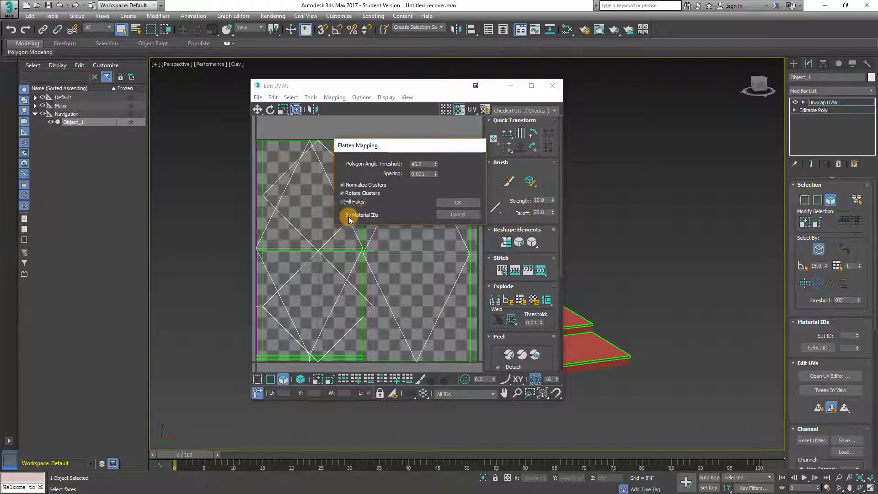
click(456, 201)
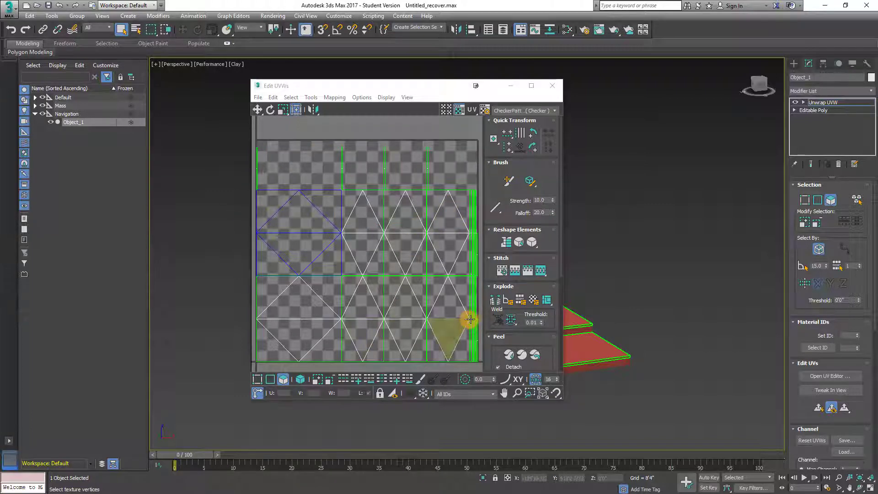
click(552, 88)
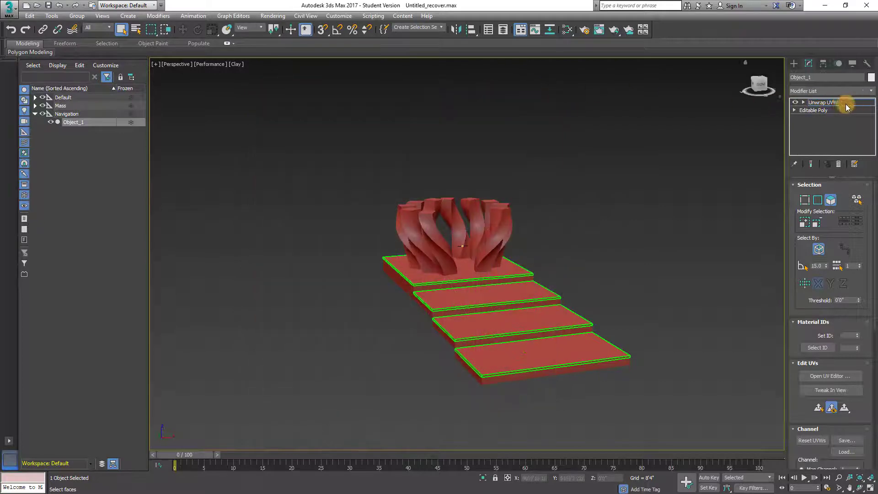
right_click(817, 104)
Copy the Unwrap UVW modifier and paste a second one onto Object_1's stack
click(680, 114)
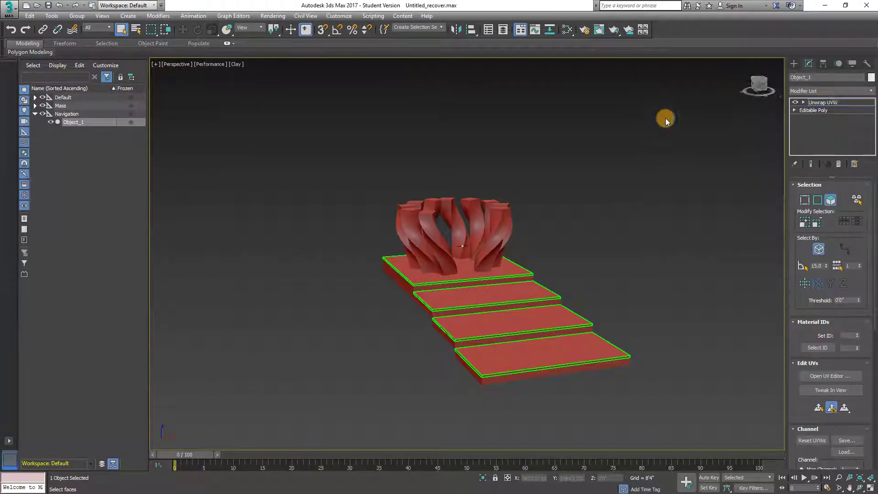
click(823, 102)
right_click(822, 102)
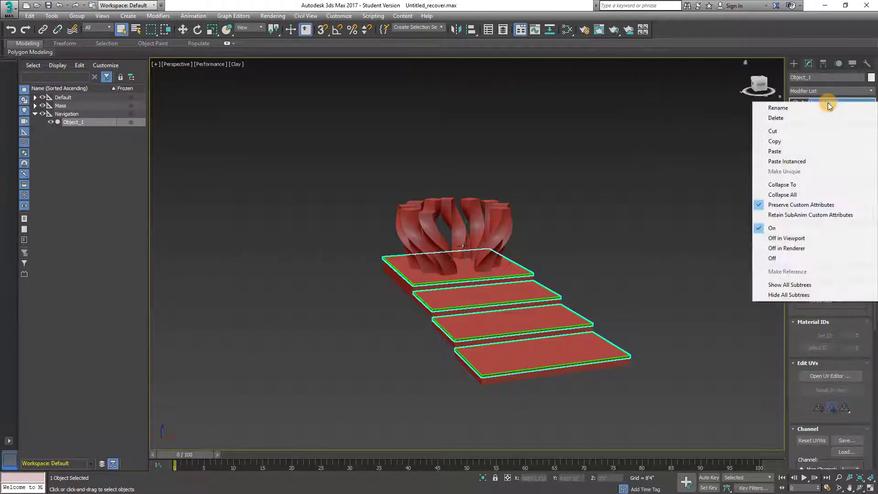
click(778, 141)
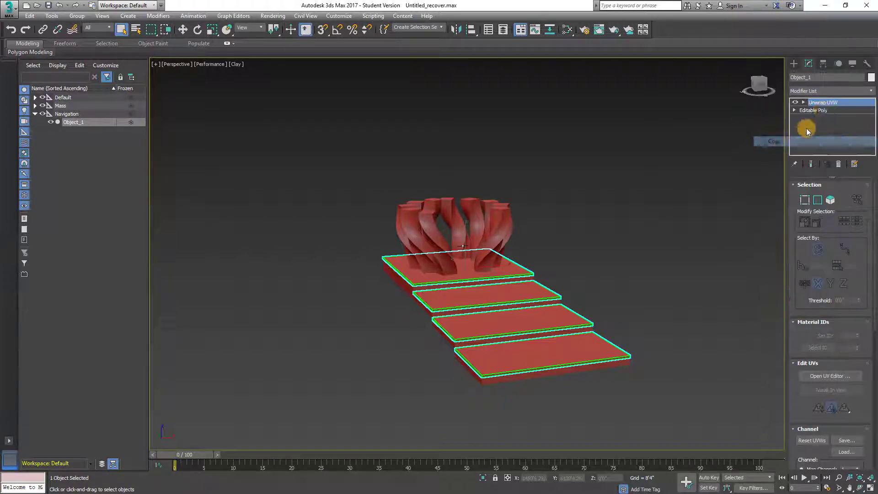
right_click(835, 101)
click(797, 151)
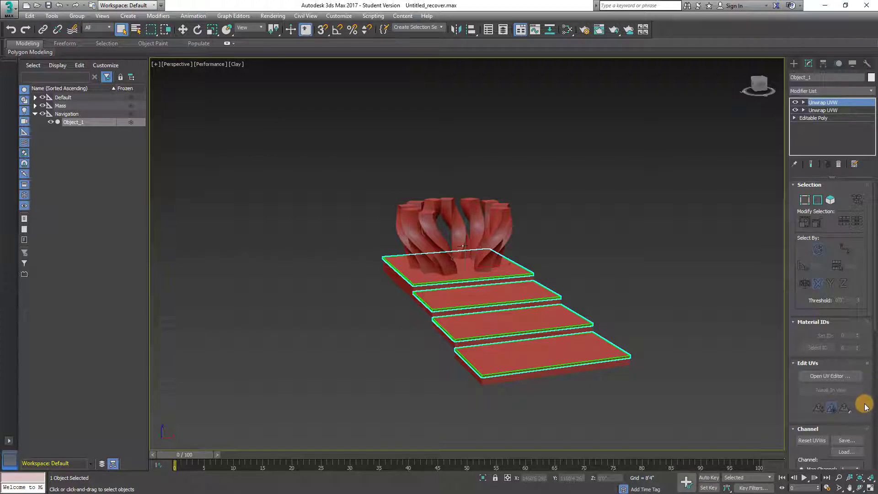
Set the new unwrap to map channel 2, resolve the warning, and deselect
scroll(864, 406, down, 5)
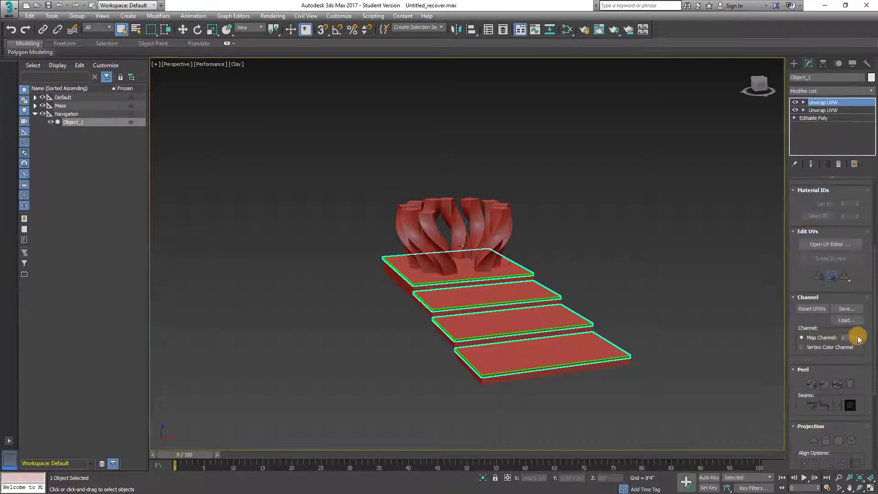
click(857, 336)
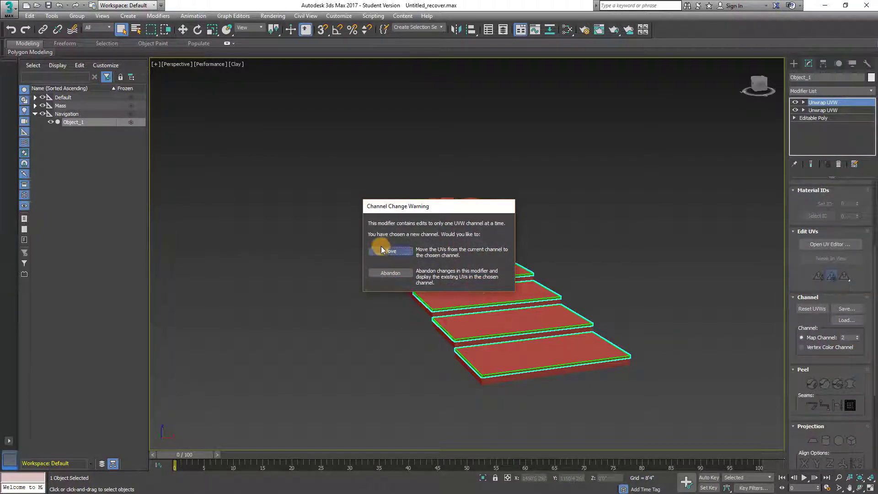
click(390, 273)
click(462, 245)
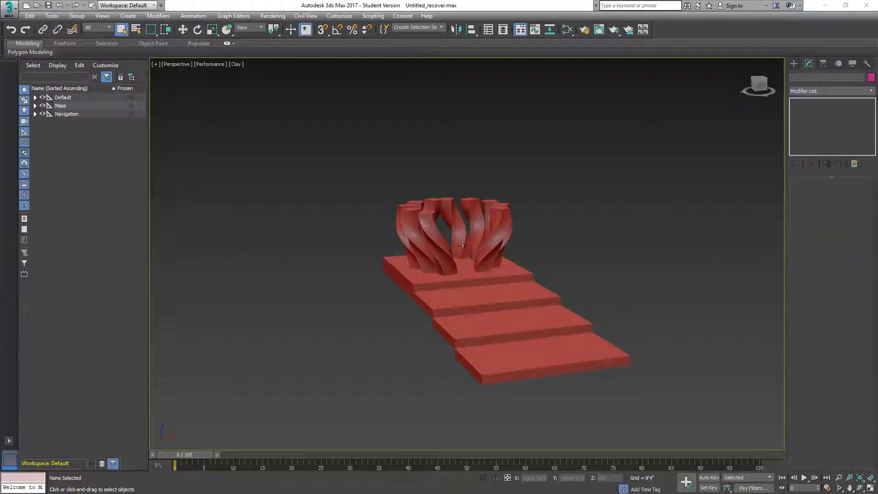
Export the scene as 'Max' FBX into Desktop\Midterm Fixes, accepting settings and warnings
click(7, 6)
mouse_move(58, 159)
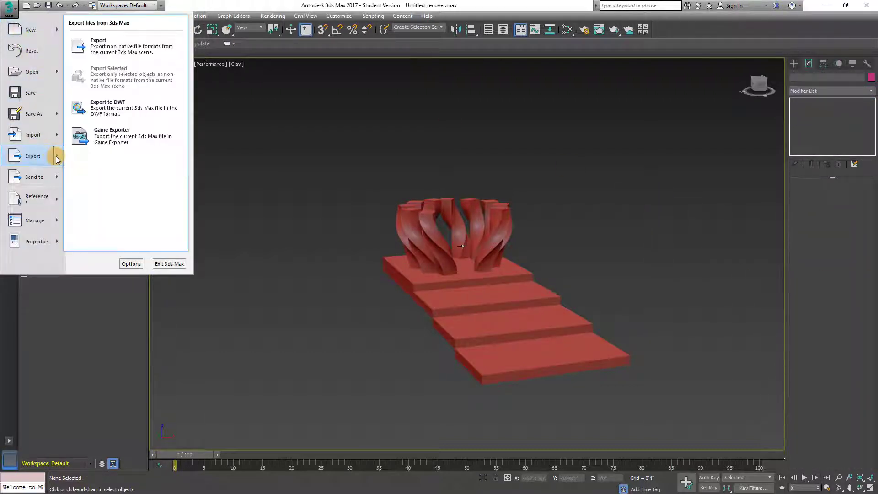
click(116, 49)
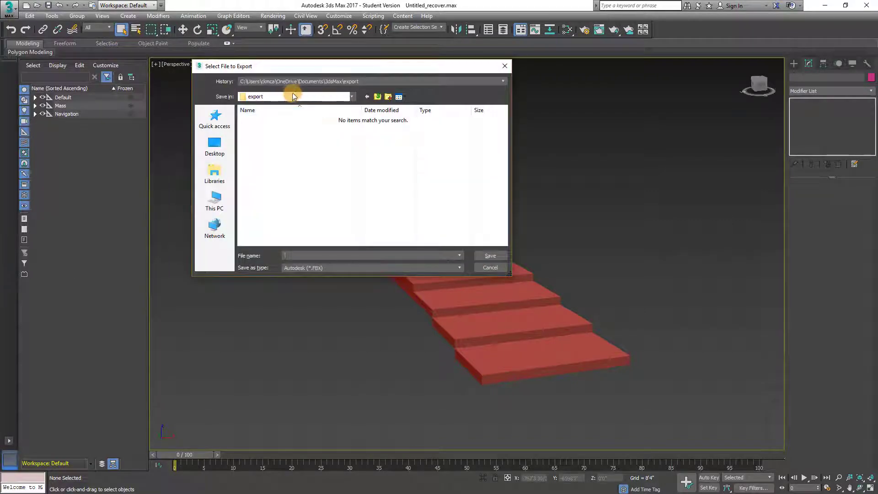
click(293, 96)
click(236, 132)
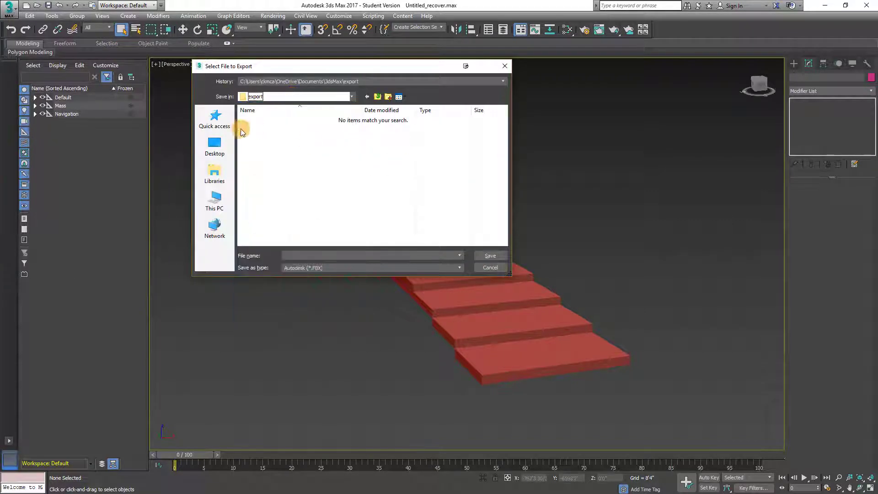
click(214, 145)
scroll(290, 190, down, 5)
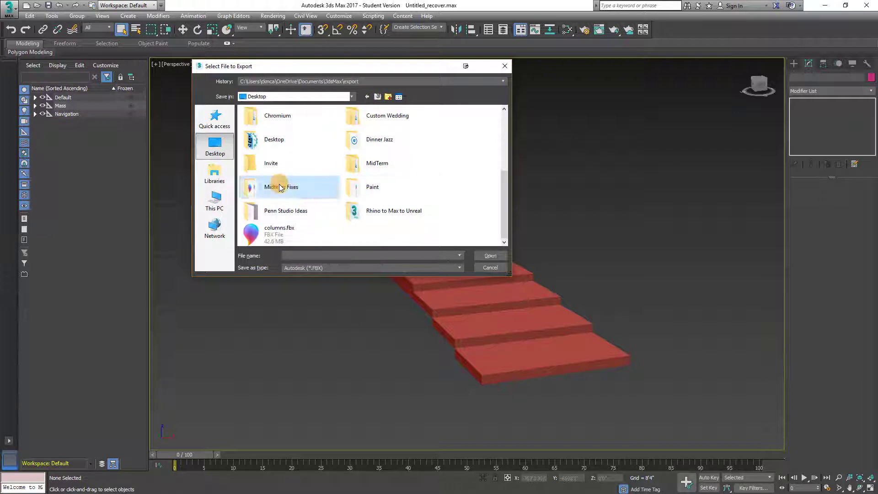
double_click(275, 188)
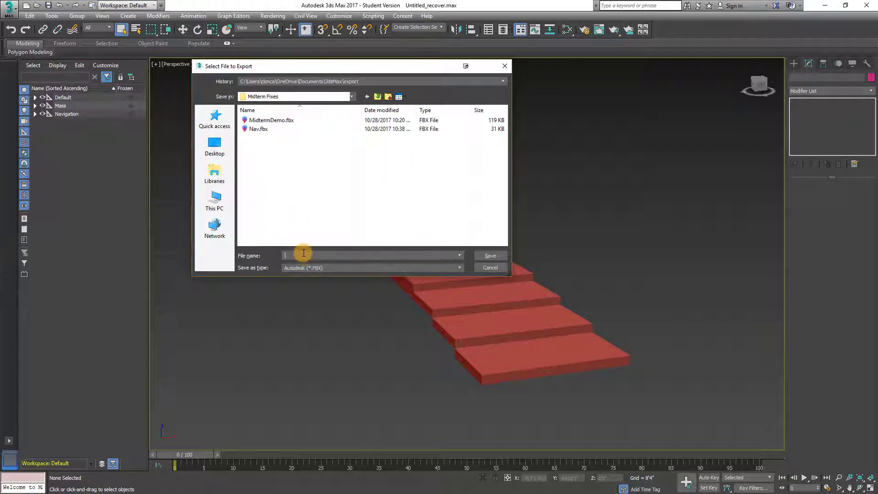
text(MaxtoUnreal)
click(491, 255)
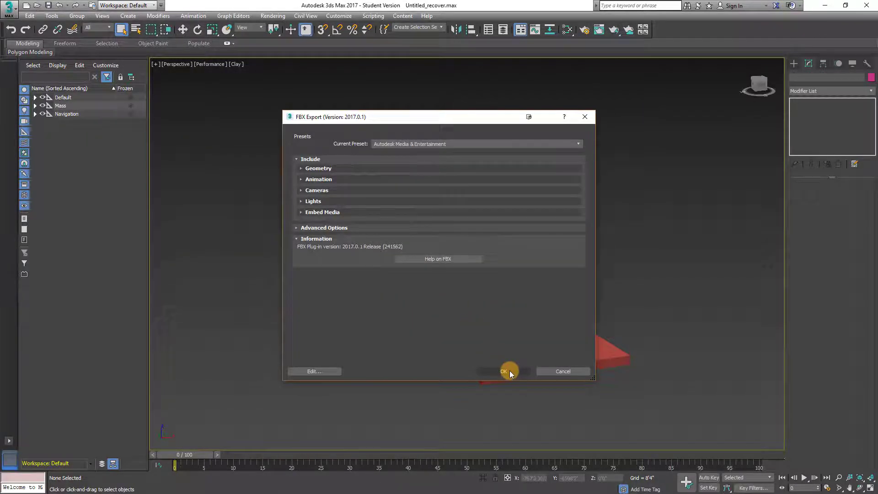
click(509, 370)
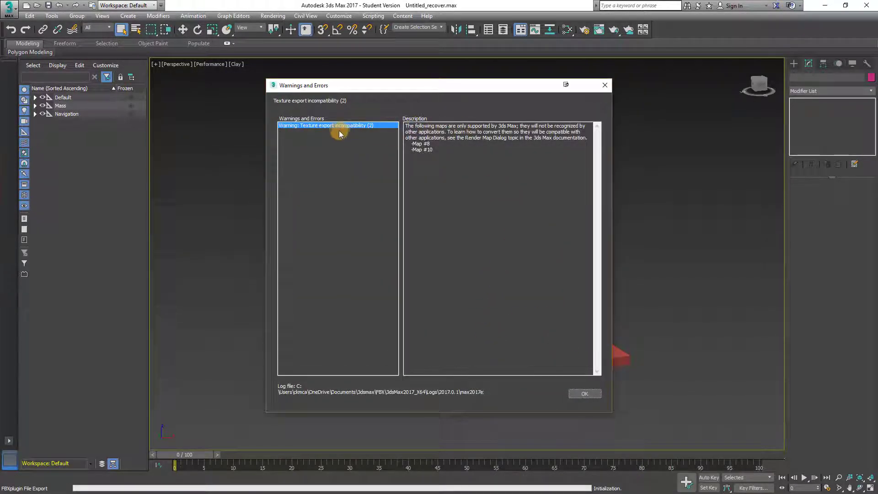
click(586, 395)
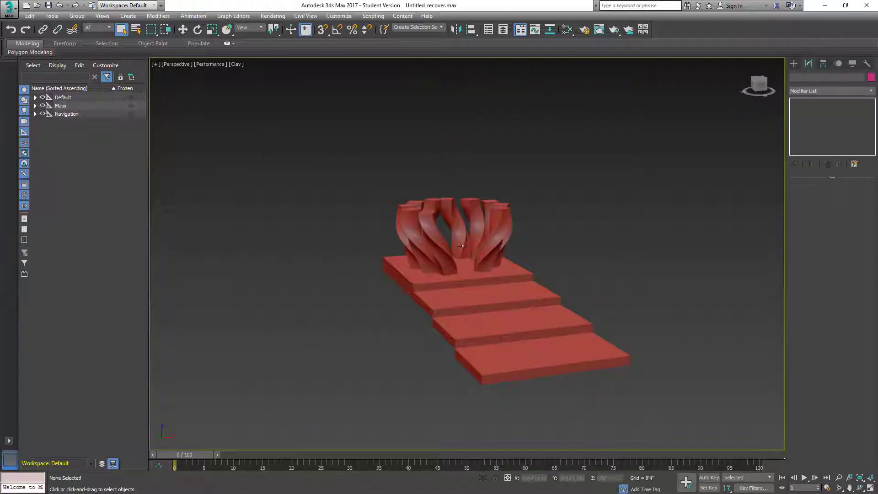
Create a new level from the Default template and frame its checkered floor
click(825, 5)
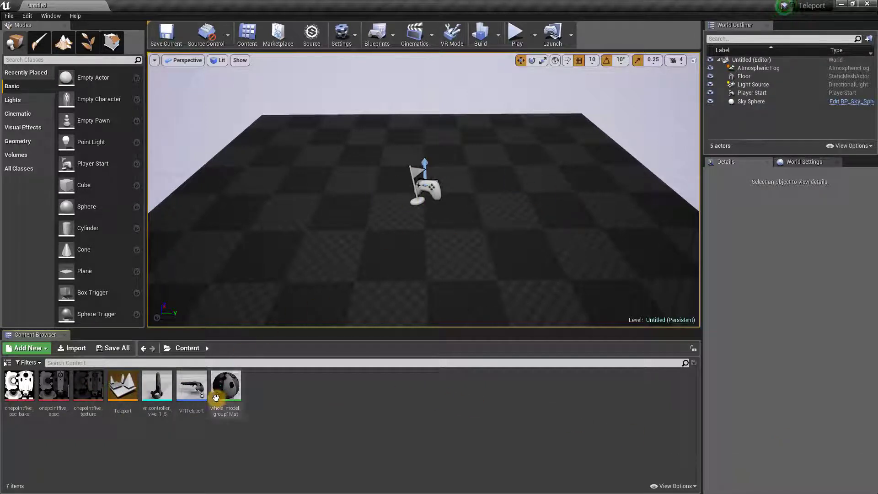
click(8, 16)
click(32, 33)
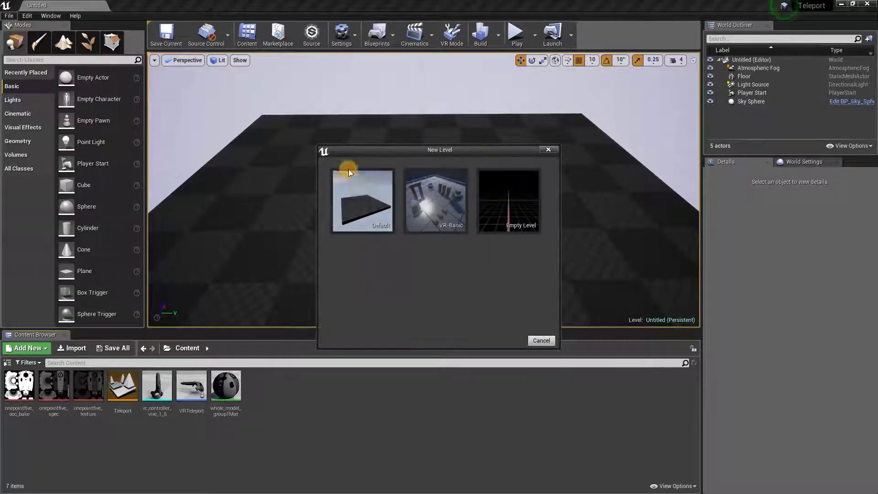
click(363, 214)
scroll(383, 204, down, 5)
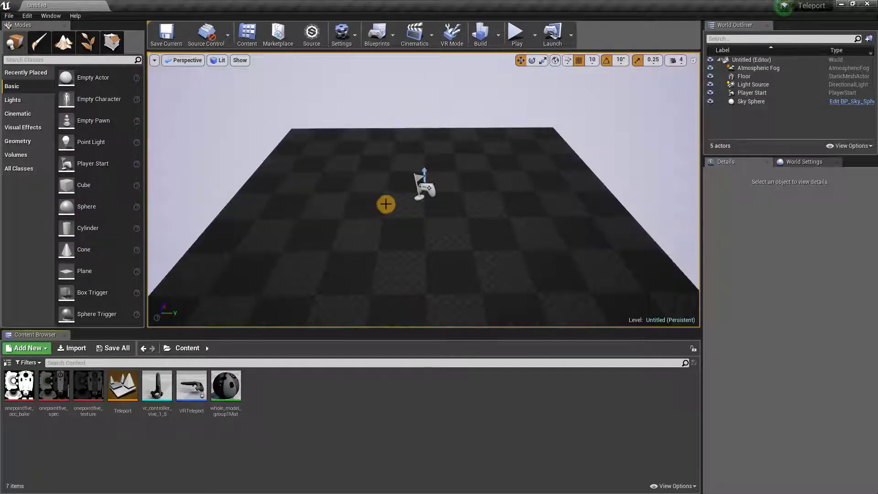
drag(330, 188, 365, 181)
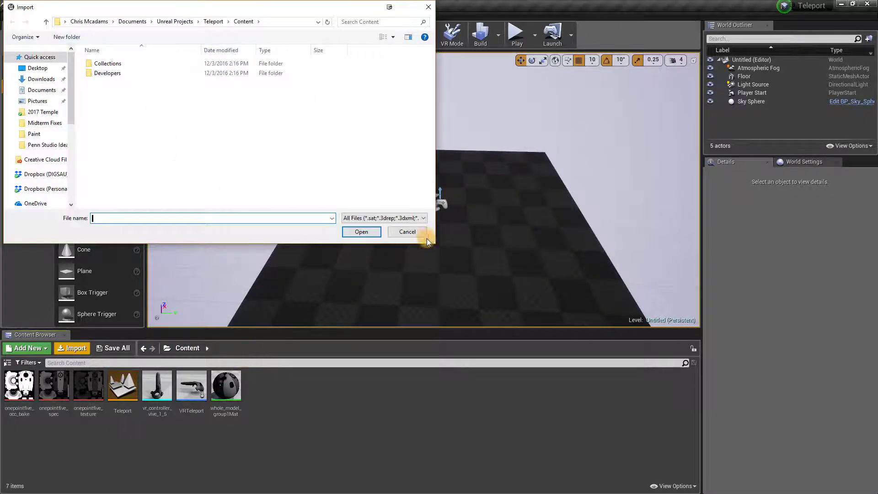
Cancel the stray import browser, then create and open a 'Geo' folder under Content
click(419, 231)
click(168, 349)
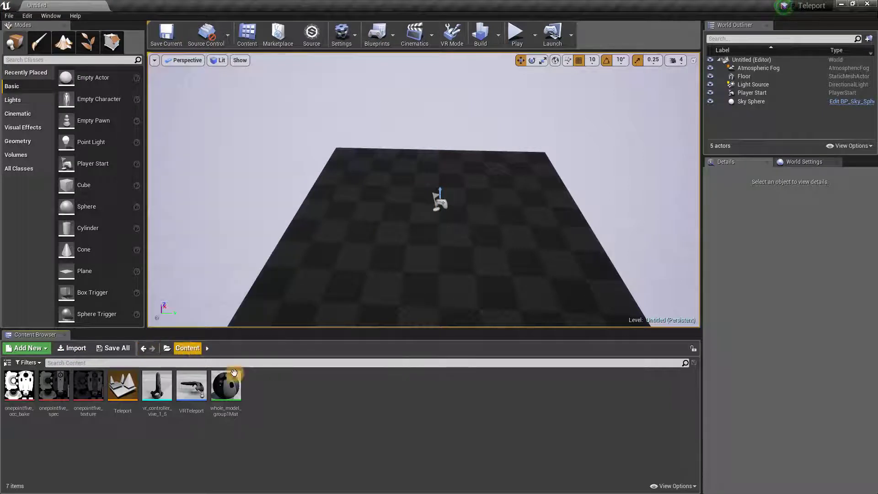
right_click(289, 399)
click(309, 141)
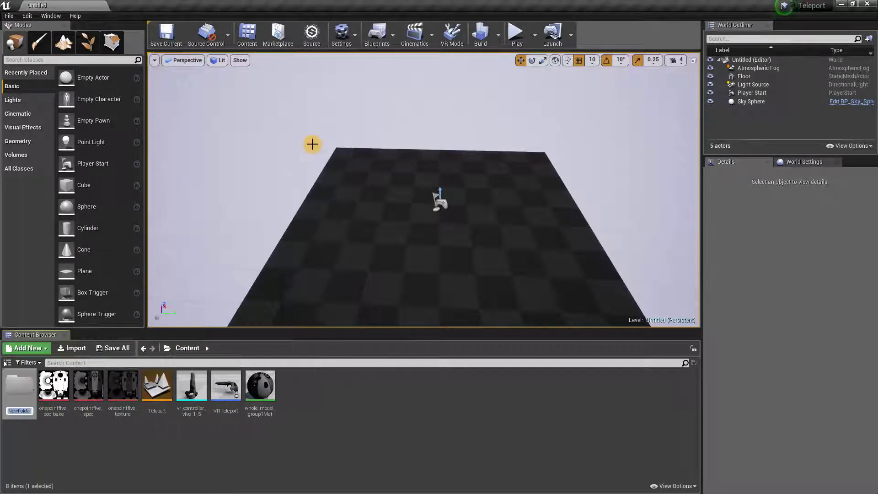
text(Geo)
key(Return)
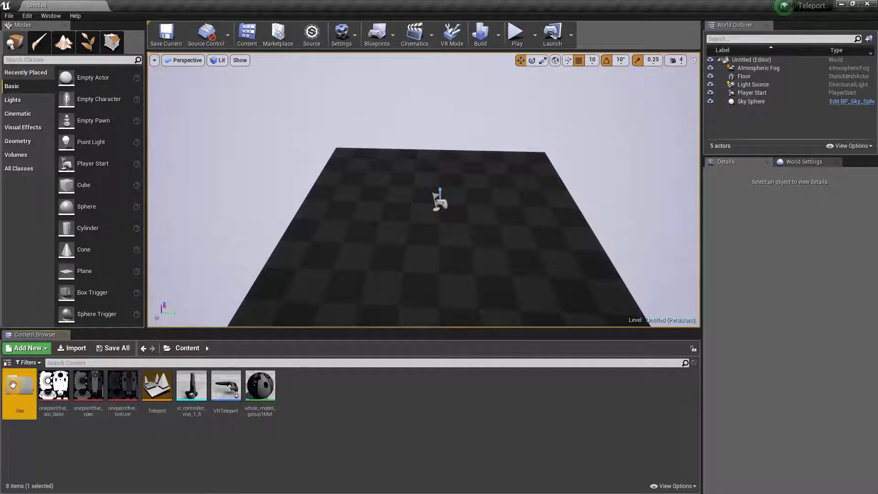
double_click(18, 389)
Import MaxtoUnreal.FBX from Desktop > Midterm Fixes into the Geo folder
click(83, 350)
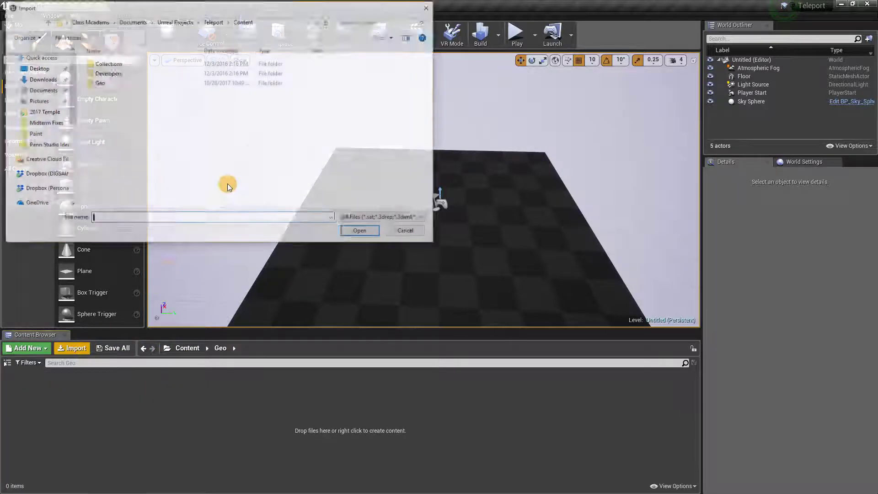
click(47, 72)
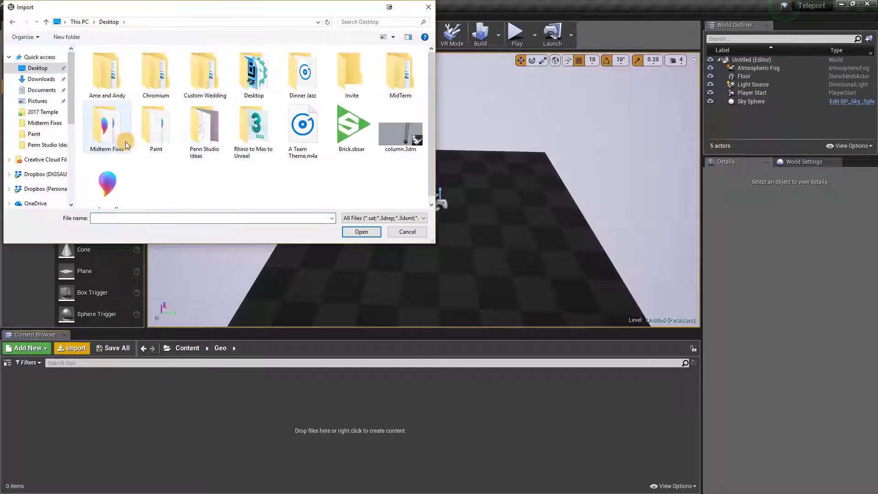
double_click(109, 121)
click(127, 65)
click(366, 233)
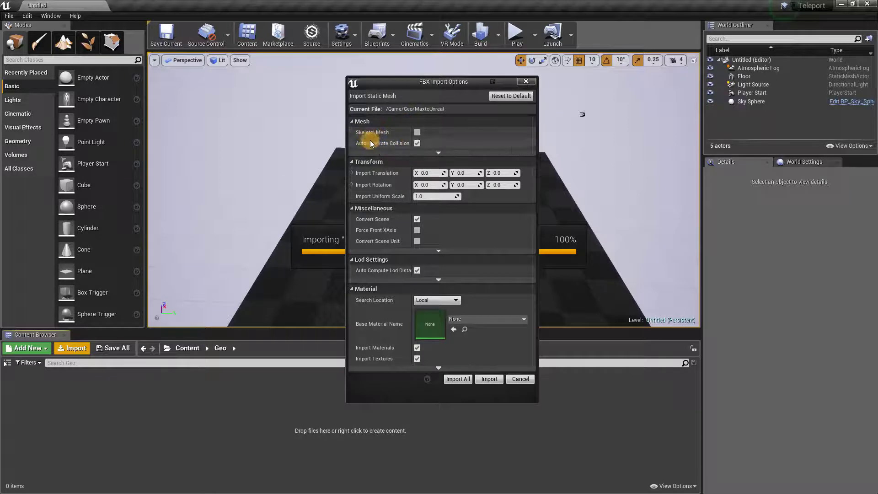
Turn off Generate Lightmap UVs and Combine Meshes, and set Import Uniform Scale to 3.54
click(439, 153)
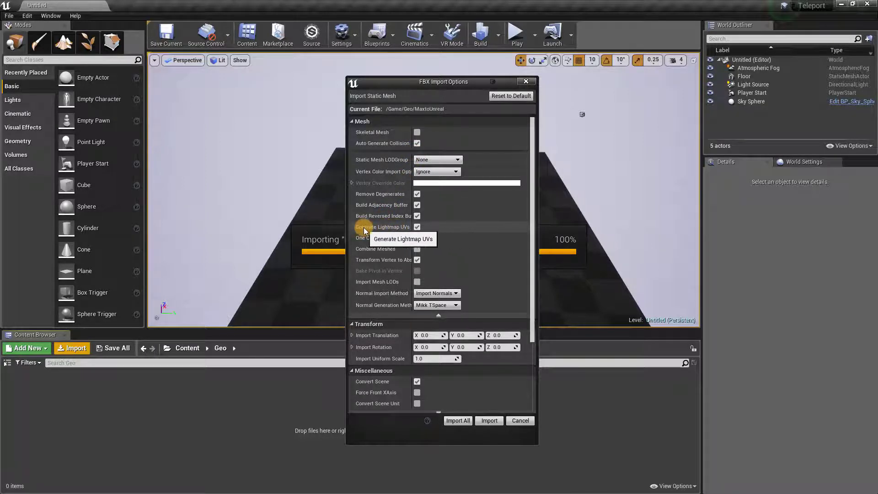
click(418, 227)
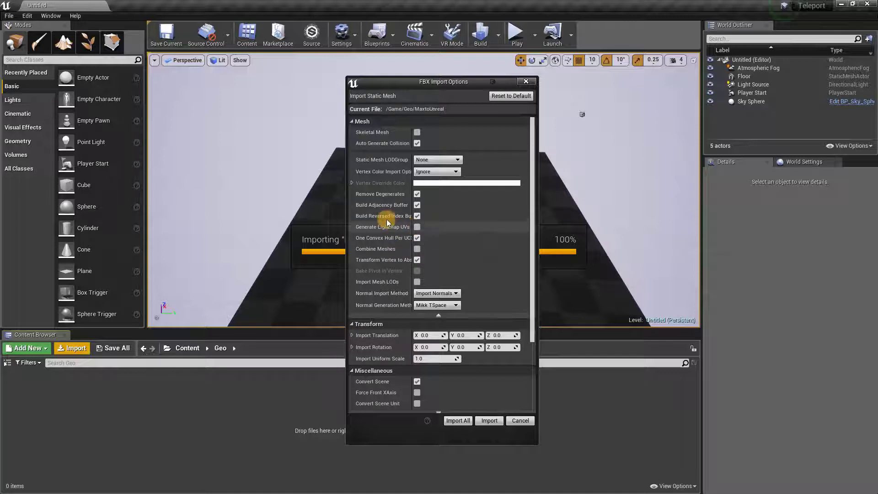
click(417, 249)
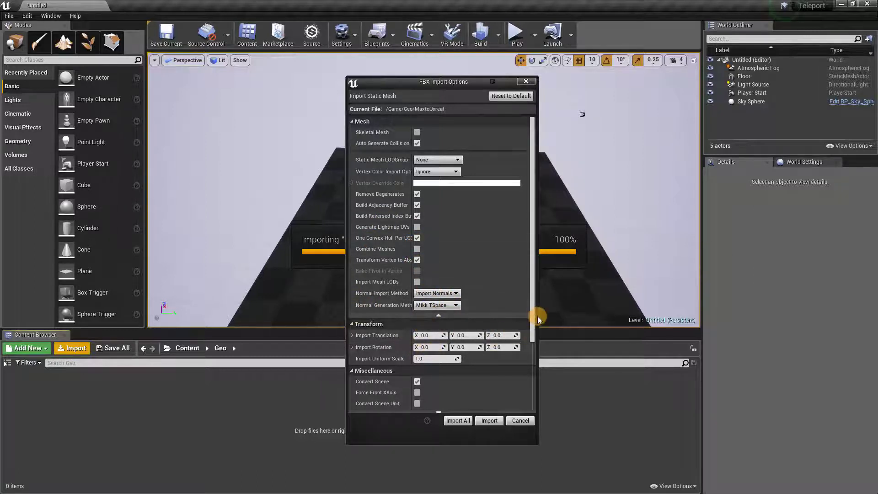
drag(534, 319, 532, 348)
click(433, 317)
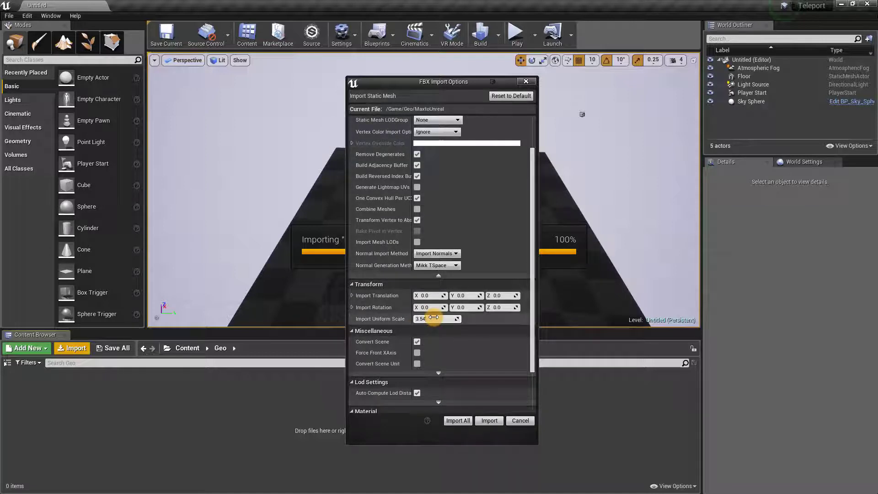
drag(533, 328, 525, 400)
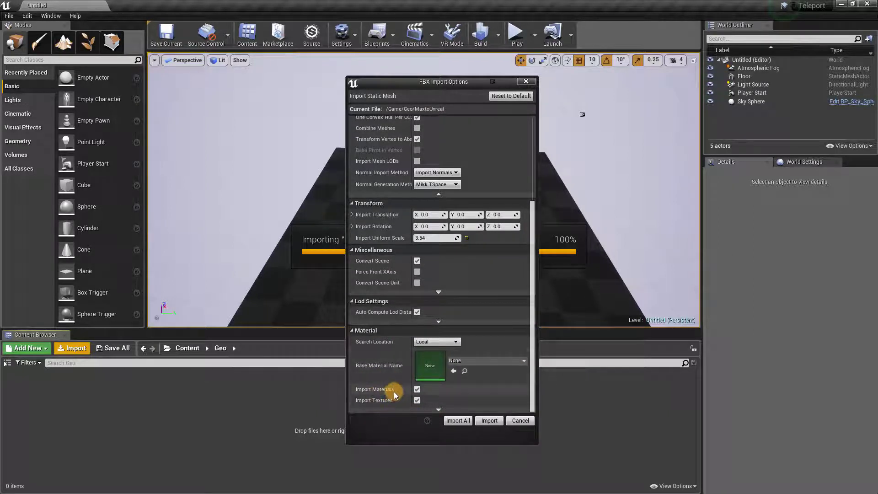
click(417, 401)
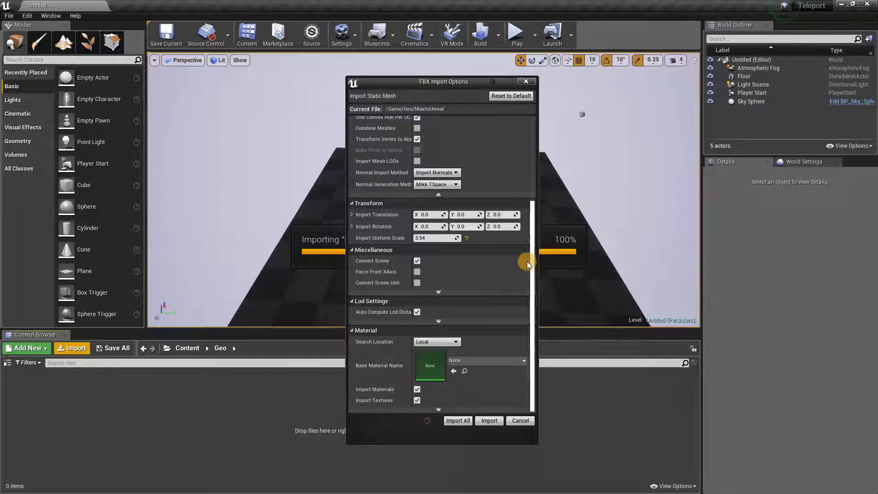
drag(530, 257, 521, 182)
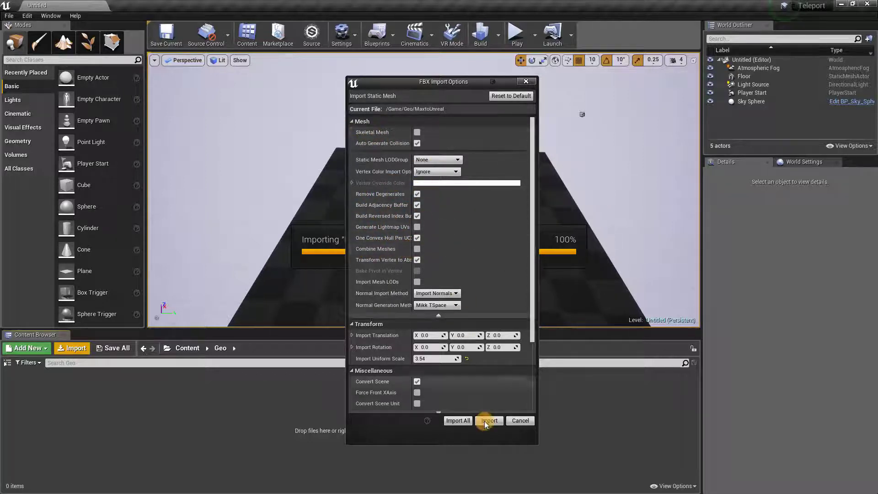
Import the FBX and drag MaxtoUnreal_Object_1, _6 and _12 into the level
click(459, 420)
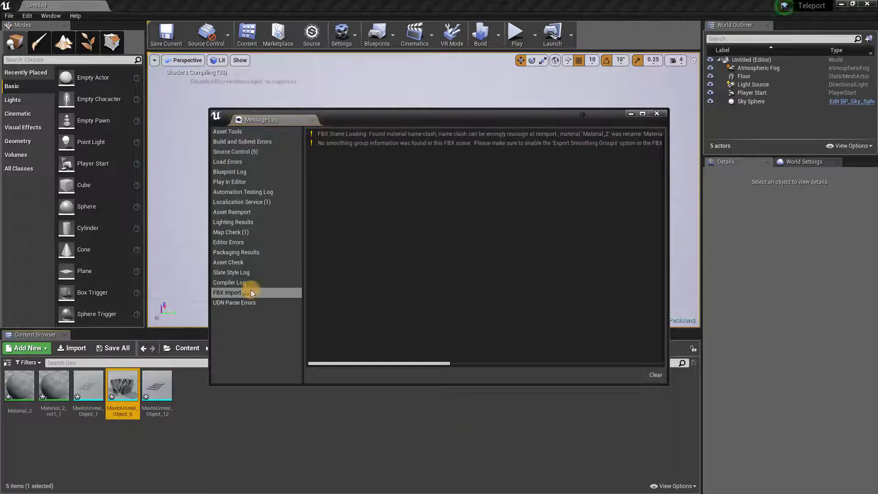
click(656, 113)
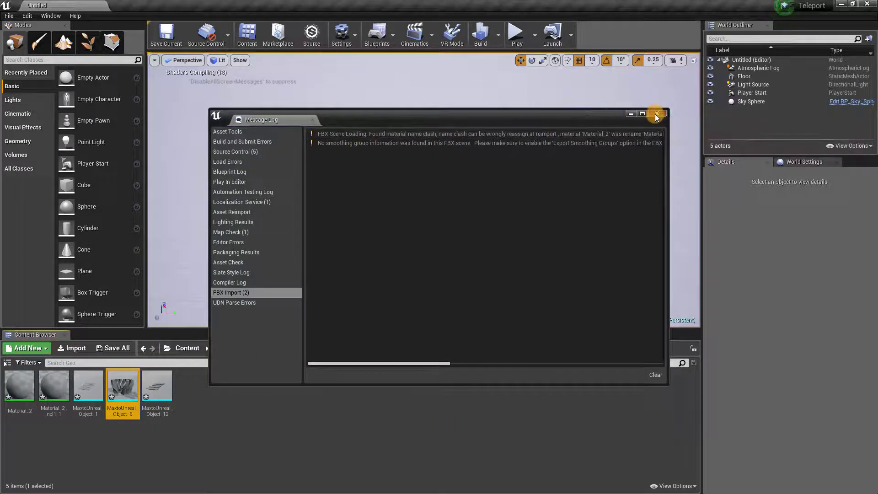
click(245, 400)
click(157, 387)
ctrl+click(123, 387)
ctrl+click(98, 384)
drag(98, 384, 424, 126)
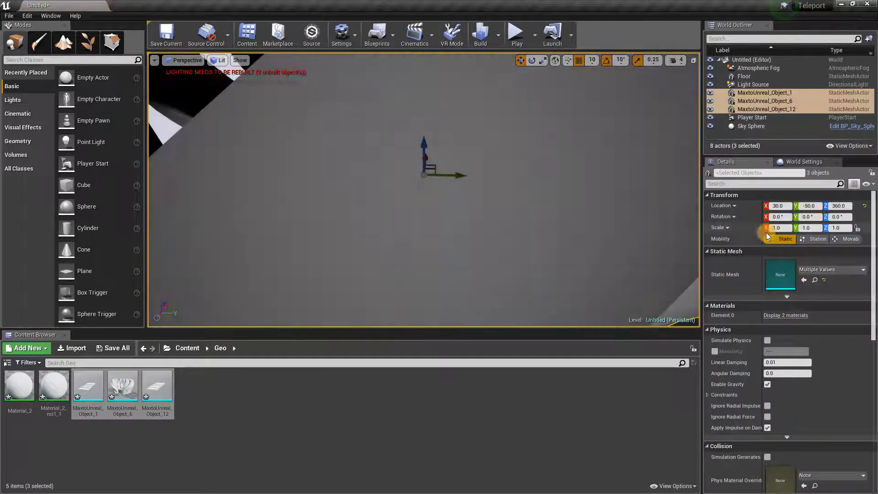
Select the stair platform to show it uses static mesh MaxtoUnreal_Object_1
right_drag(452, 217, 558, 185)
click(558, 185)
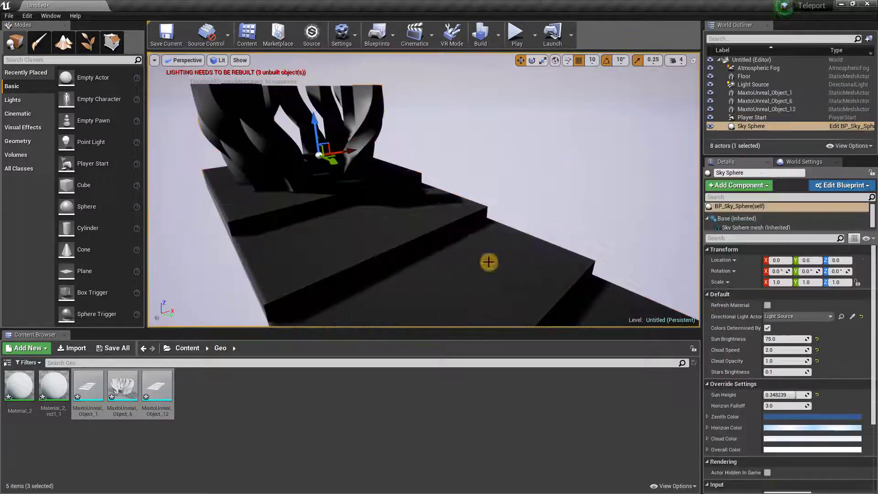
click(263, 195)
right_drag(253, 270, 243, 247)
click(249, 239)
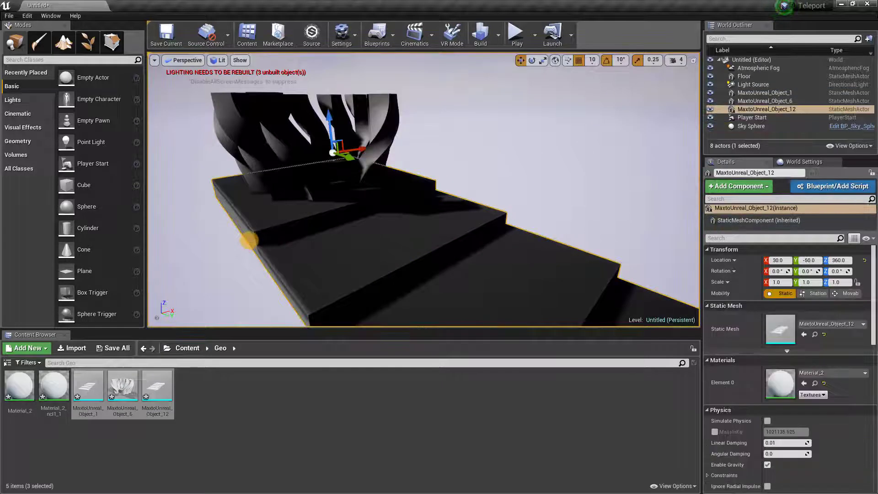
click(295, 202)
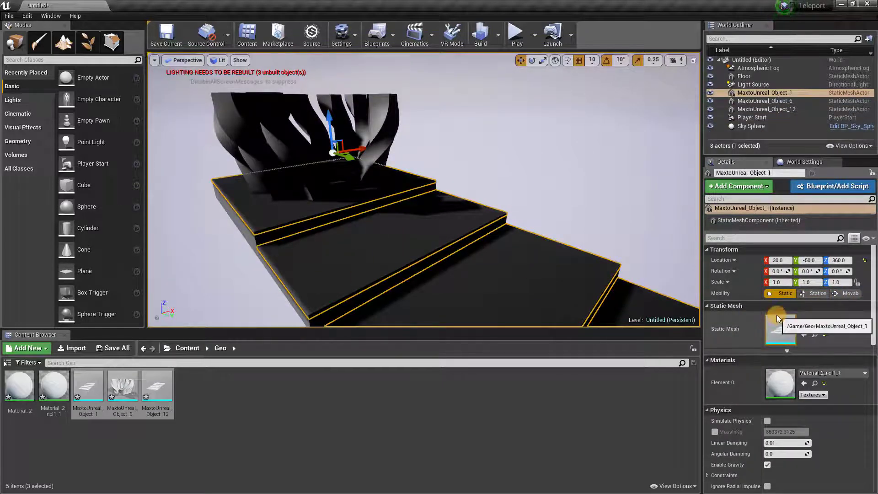
Rename MaxtoUnreal_Object_1 to 'Nav' and MaxtoUnreal_Object_6 to 'Col'
click(814, 335)
right_click(93, 393)
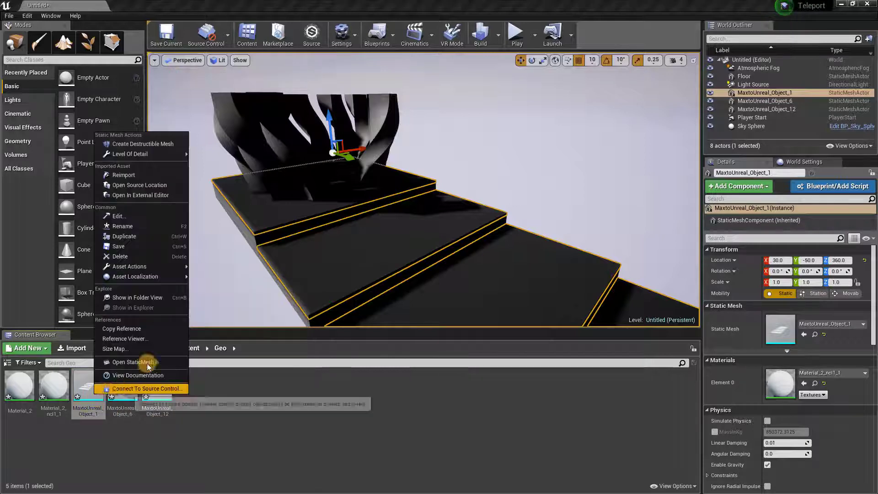
click(152, 226)
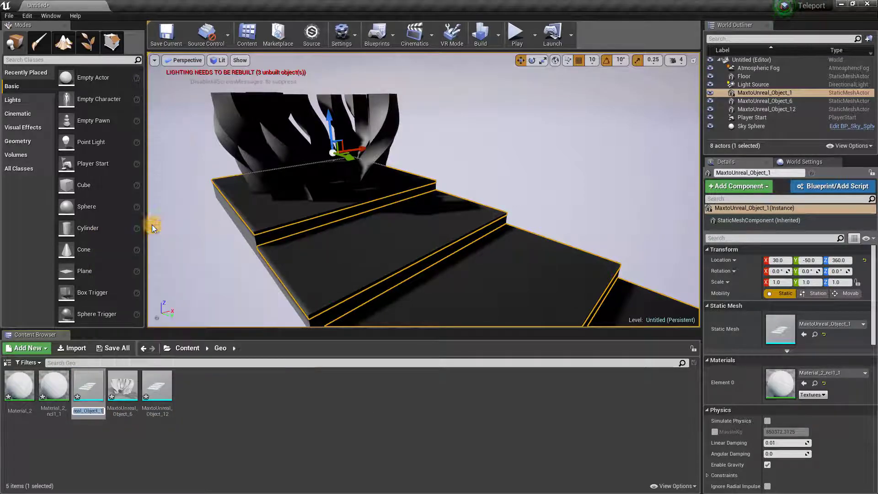
text(Nav)
key(Return)
right_click(80, 383)
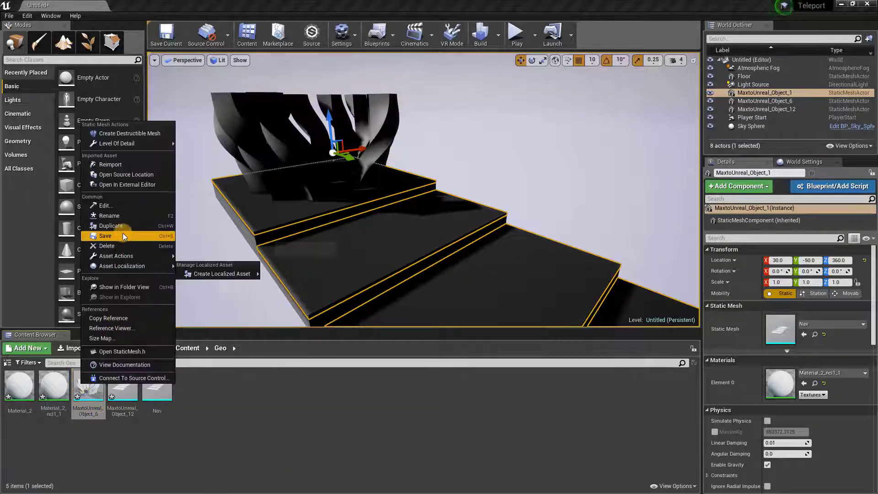
click(121, 217)
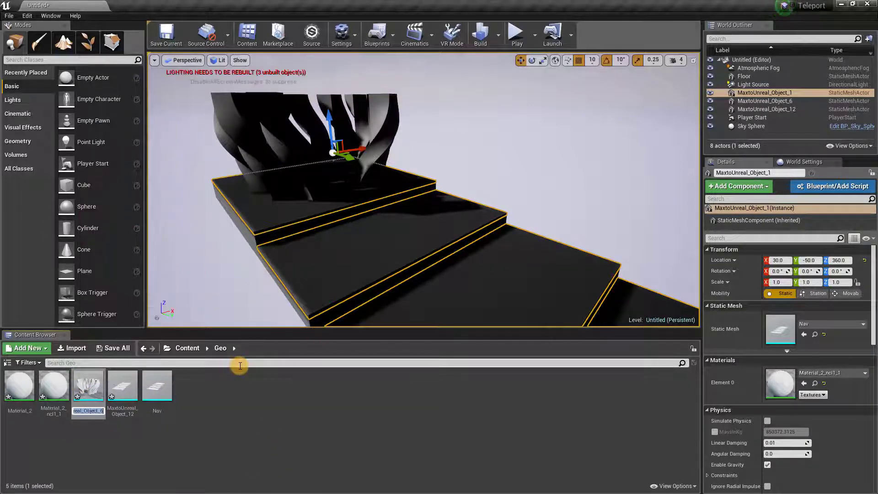
text(Col)
key(Return)
Rename MaxtoUnreal_Object_12 to 'Base' and reselect the stair platform in the level
click(122, 388)
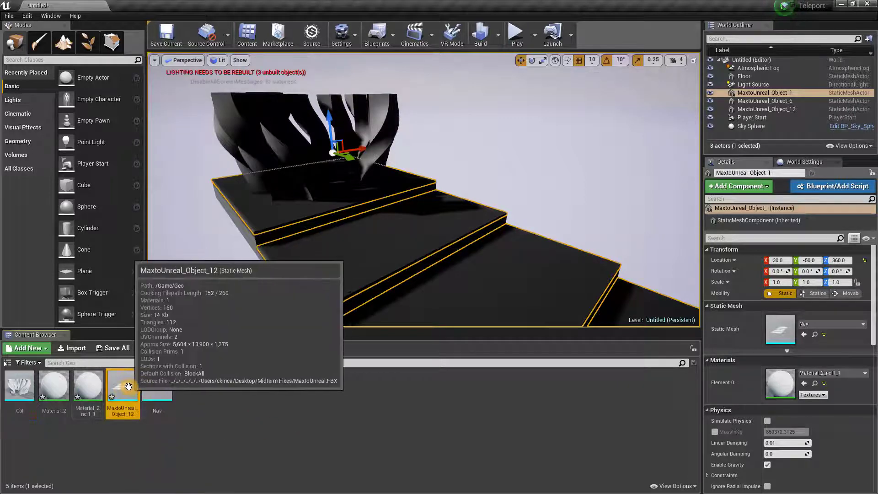
right_click(121, 388)
click(185, 220)
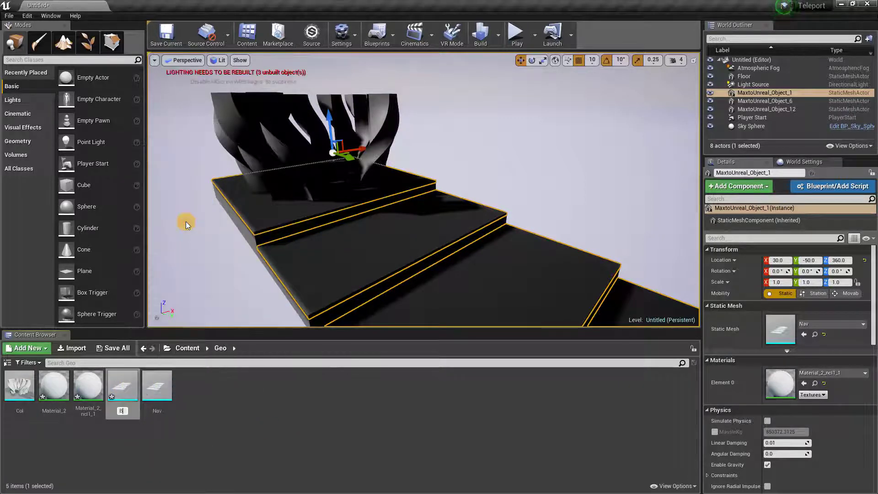
text(Basd)
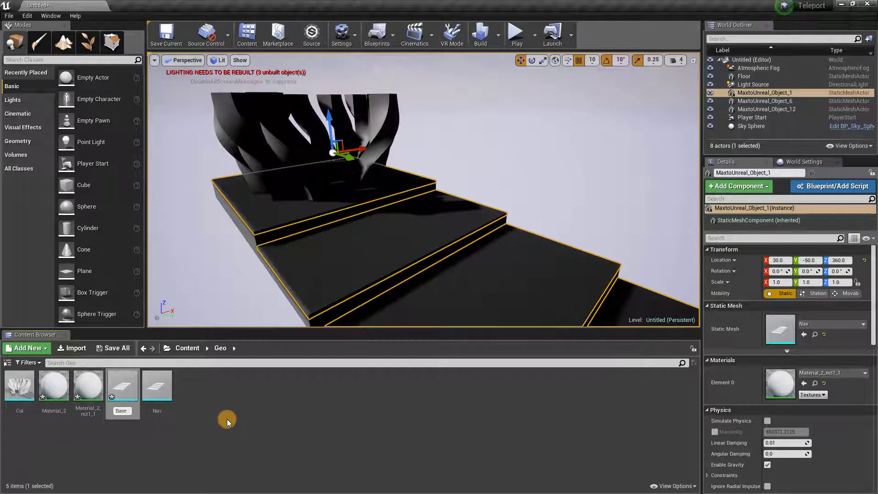
key(Return)
click(225, 238)
click(268, 210)
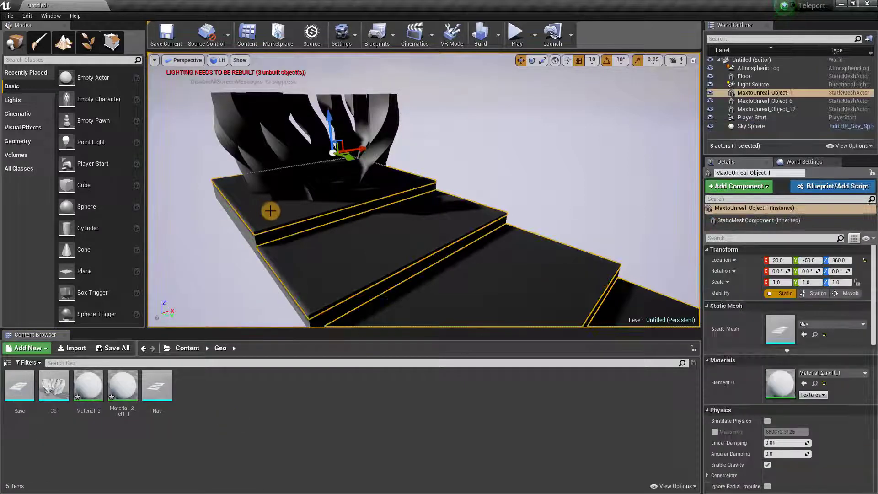
Open the Nav mesh in the Static Mesh Editor and overlay UV channels 0 and 1
double_click(786, 335)
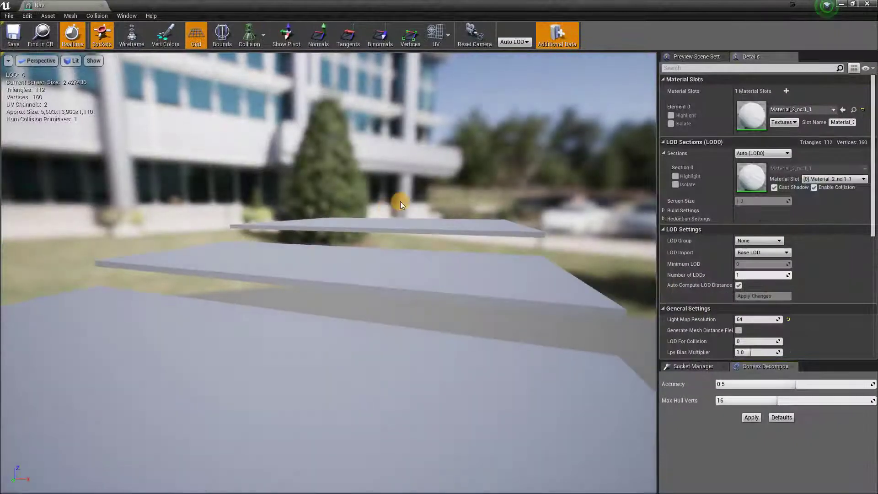
mouse_move(437, 187)
mouse_down()
mouse_move(418, 202)
mouse_move(425, 199)
mouse_up()
click(447, 35)
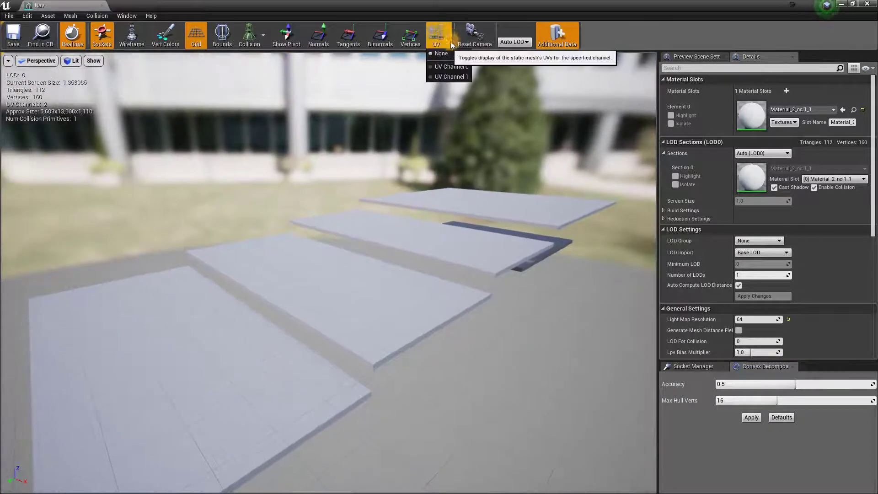
click(459, 67)
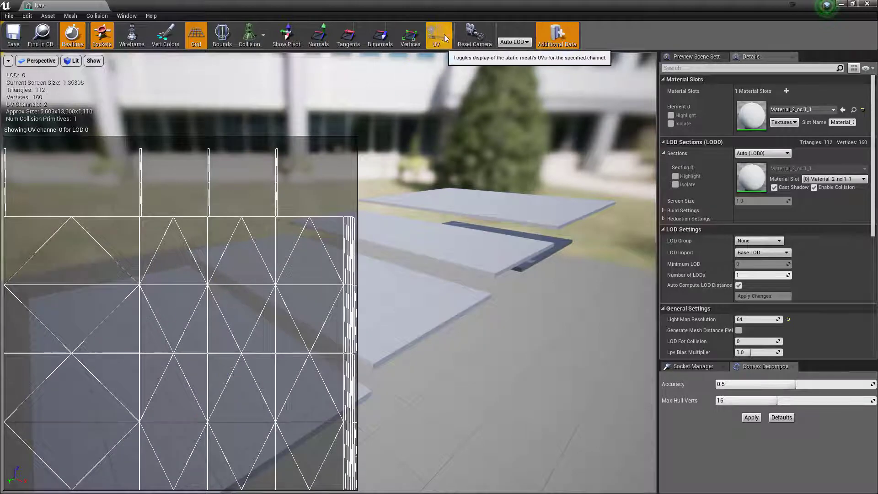
click(446, 35)
click(451, 76)
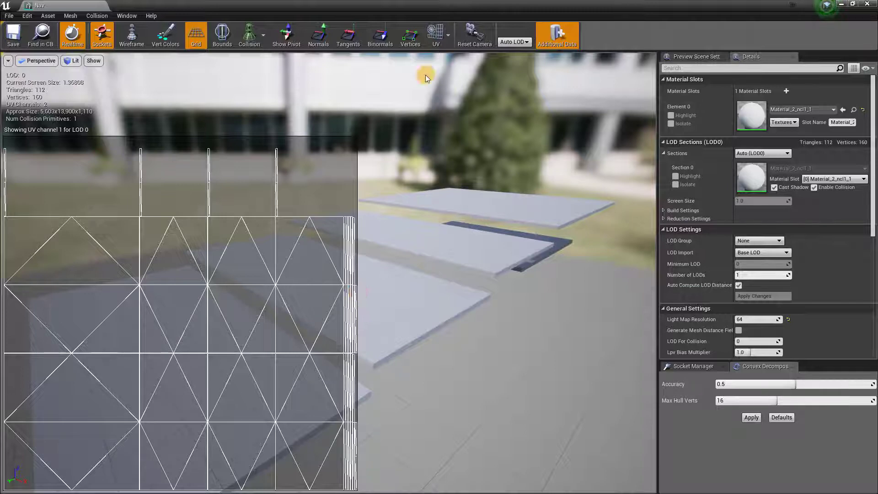
click(448, 33)
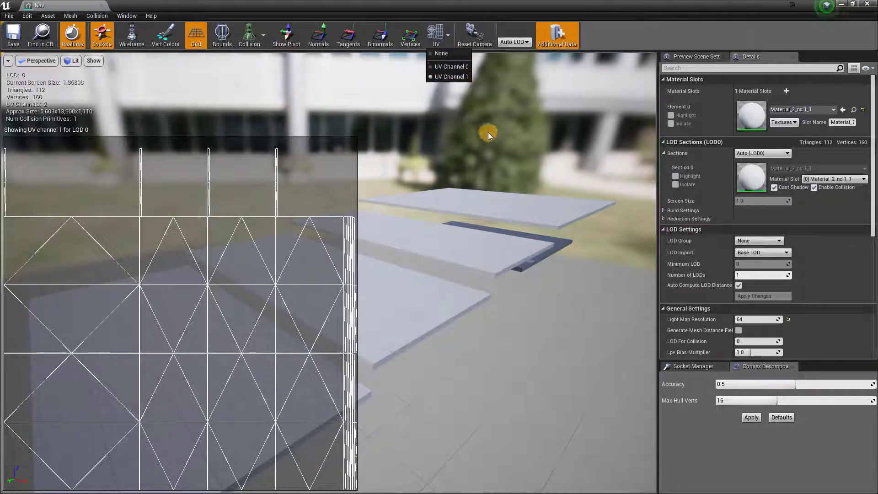
click(484, 169)
click(435, 43)
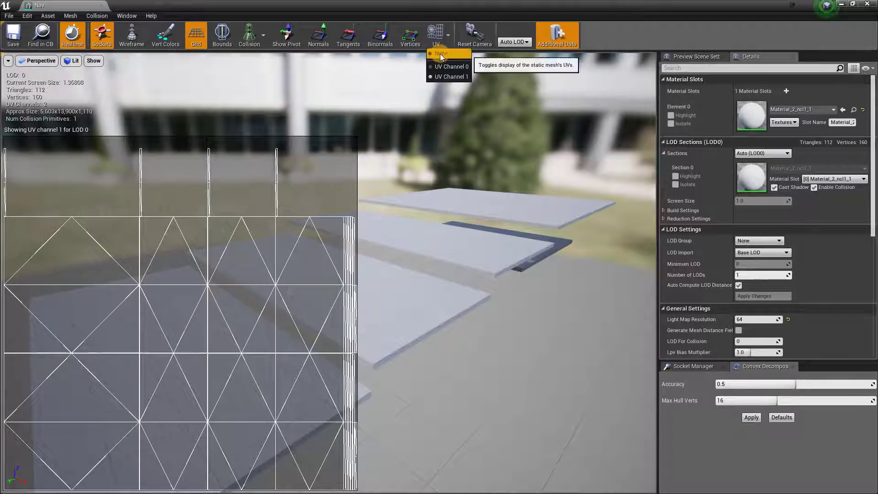
Hide the UV overlay and display the Nav mesh's simple collision box
click(440, 54)
drag(438, 160, 449, 309)
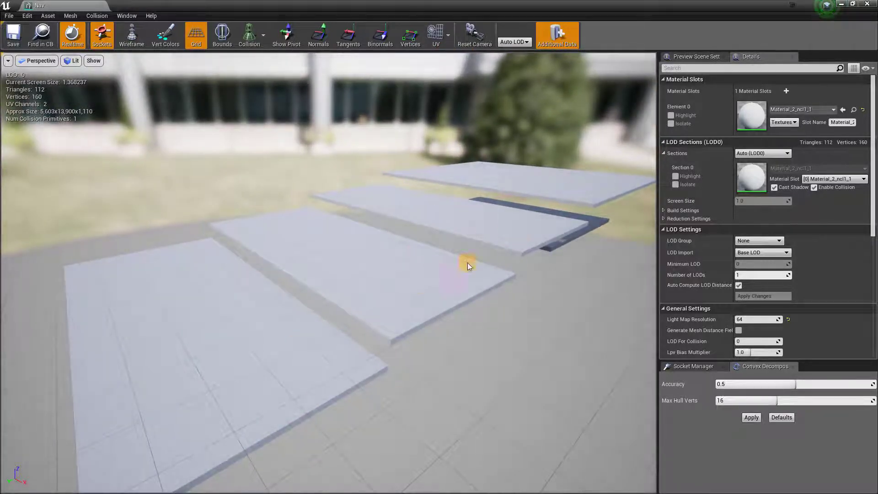
click(254, 40)
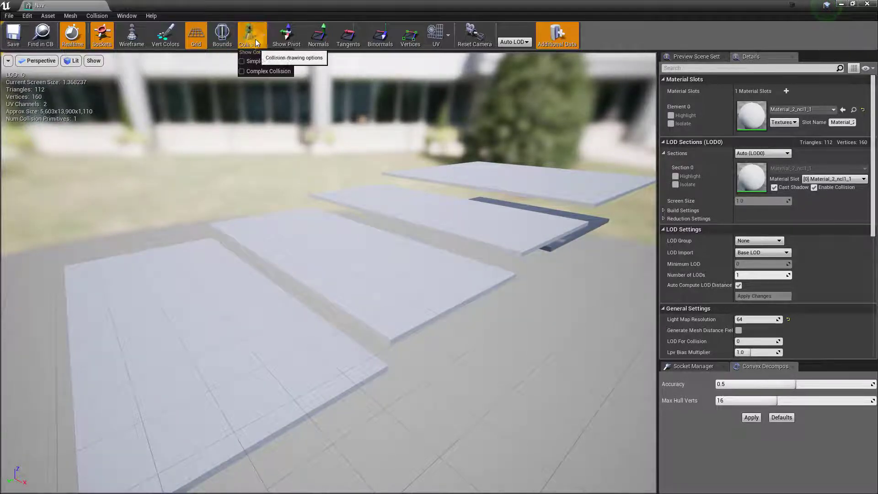
click(267, 61)
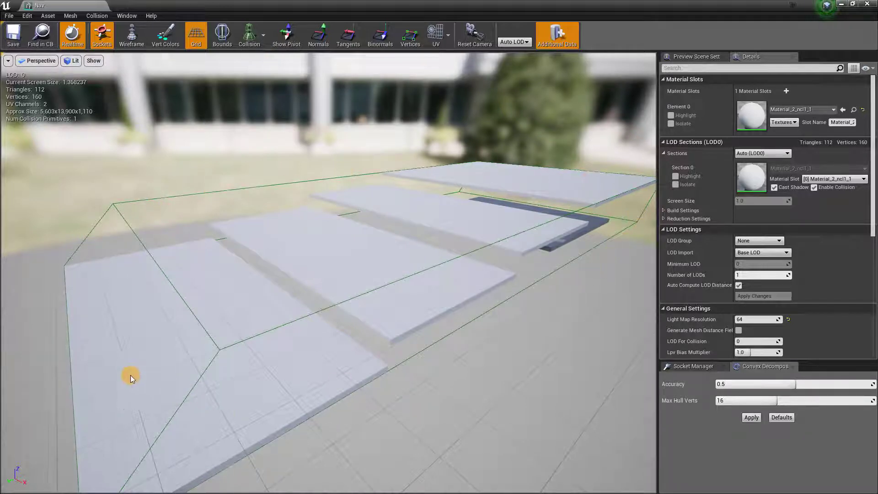
drag(490, 264, 167, 324)
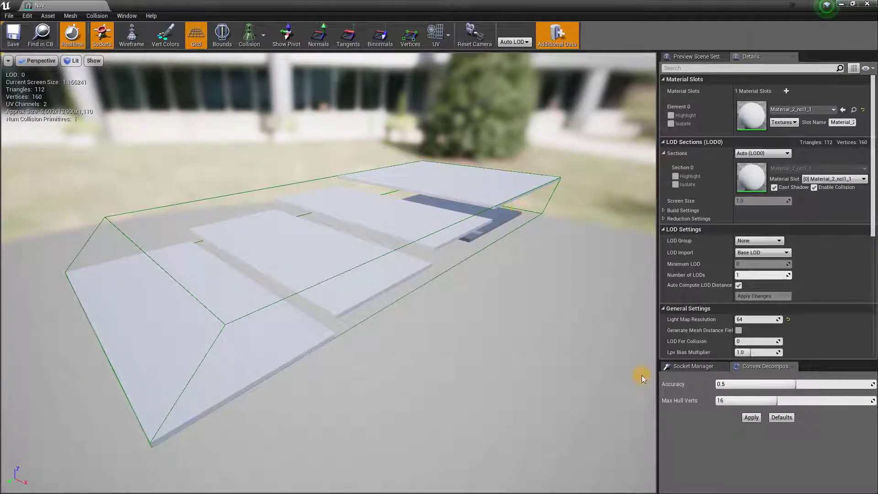
click(94, 17)
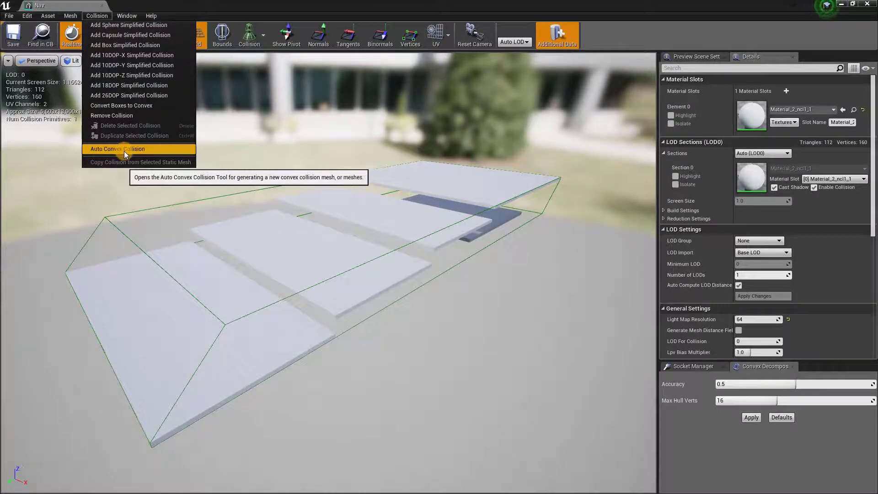
Apply Auto Convex Collision to the Nav mesh, giving four hulls, and save it
click(136, 150)
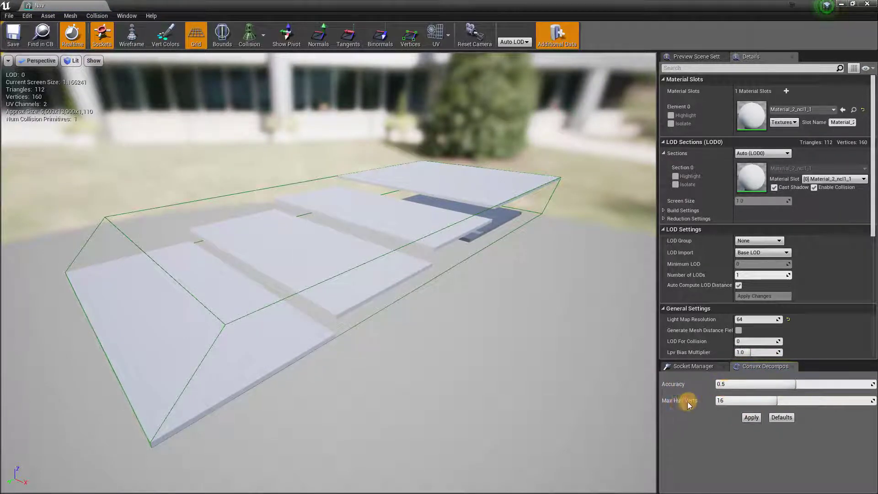
click(751, 417)
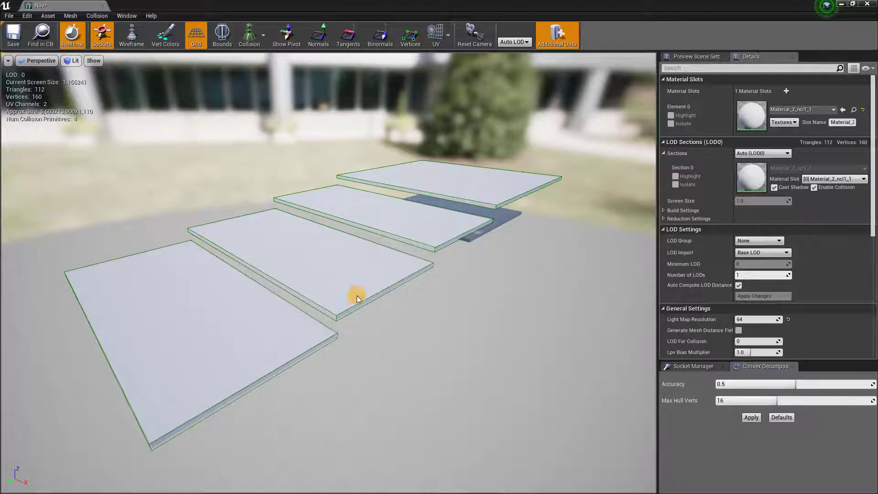
click(263, 36)
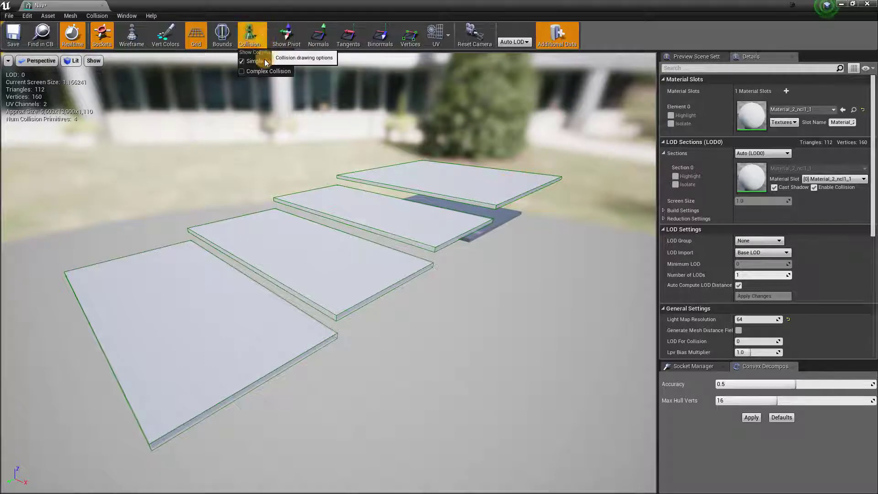
mouse_move(347, 119)
mouse_down()
mouse_move(358, 135)
mouse_move(324, 192)
mouse_move(133, 306)
mouse_up()
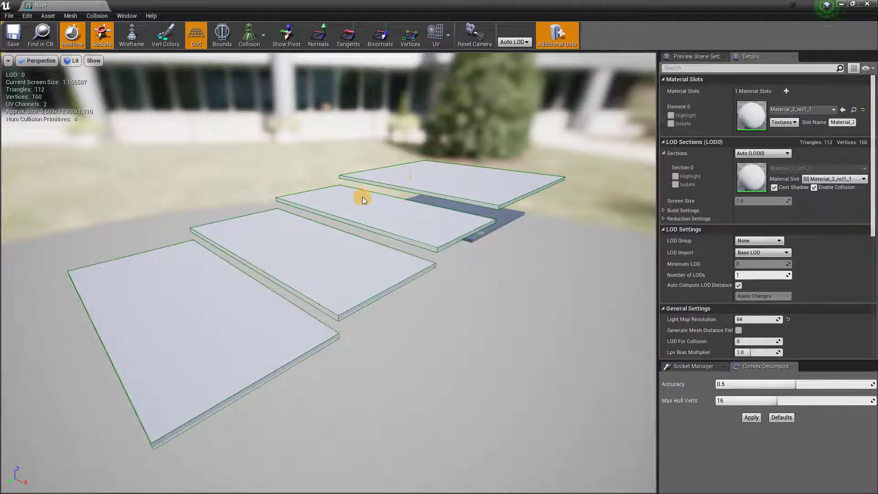
click(14, 39)
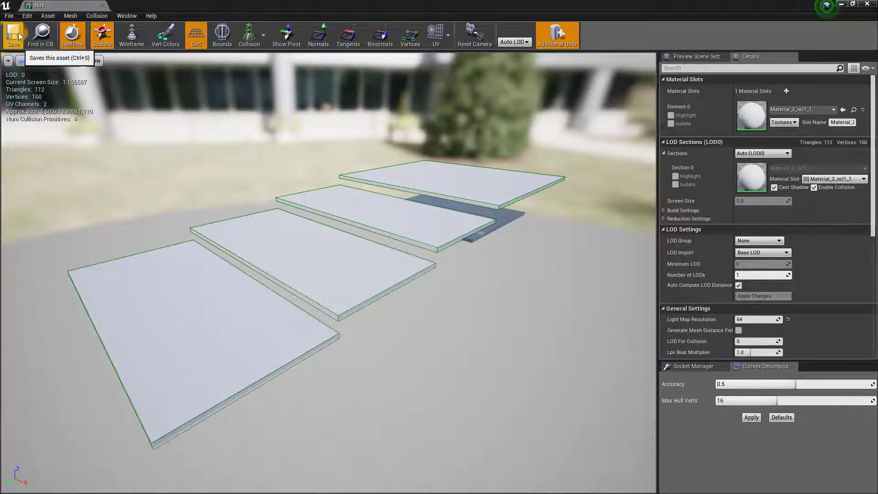
Close the Nav mesh editor and create a new material in Geo, starting its name with 'Mat'
click(101, 5)
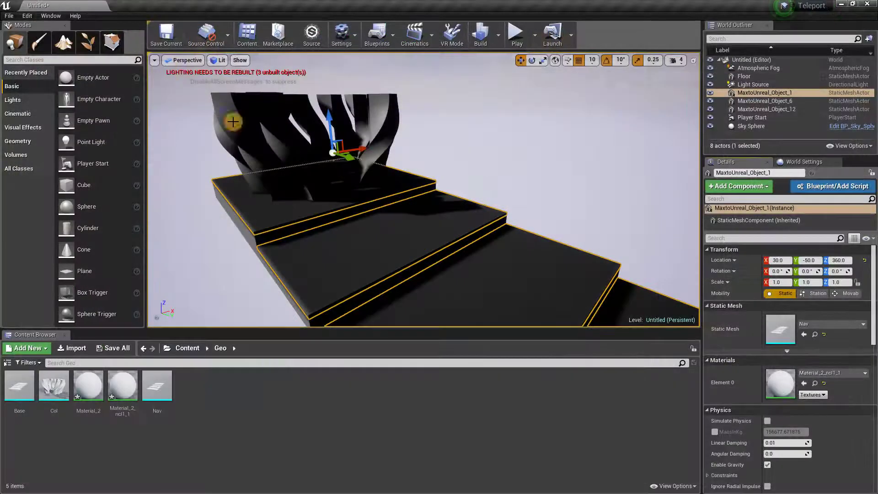
right_click(202, 396)
click(231, 246)
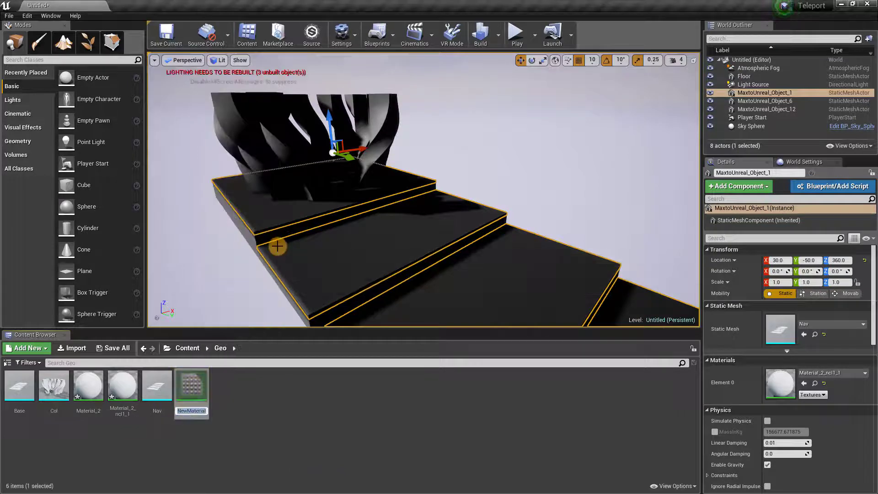
text(Mat)
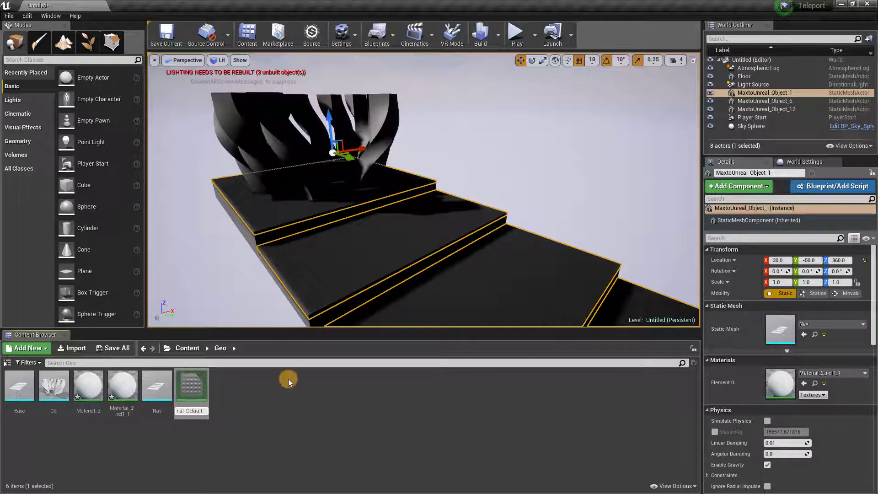
Name the material 'Material-Default' and add a light grey Constant3Vector (0.698, 0.68, 0.689)
key(Return)
double_click(128, 384)
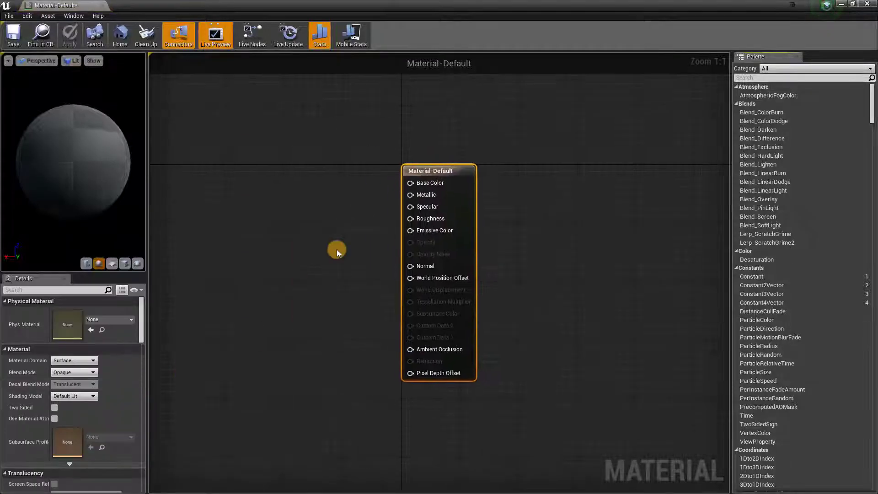
click(267, 195)
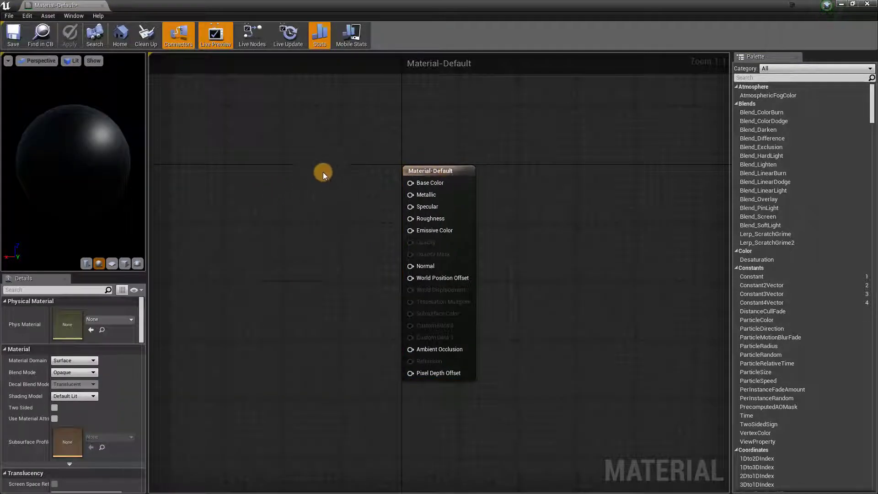
click(280, 173)
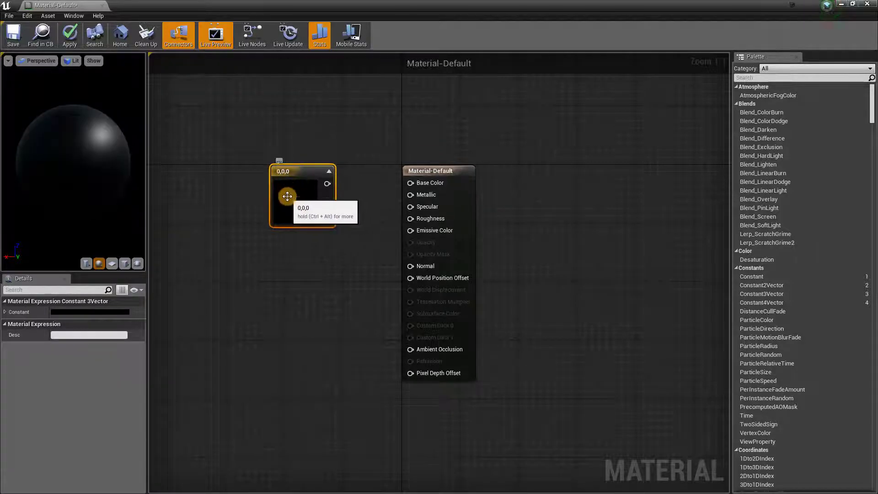
double_click(287, 197)
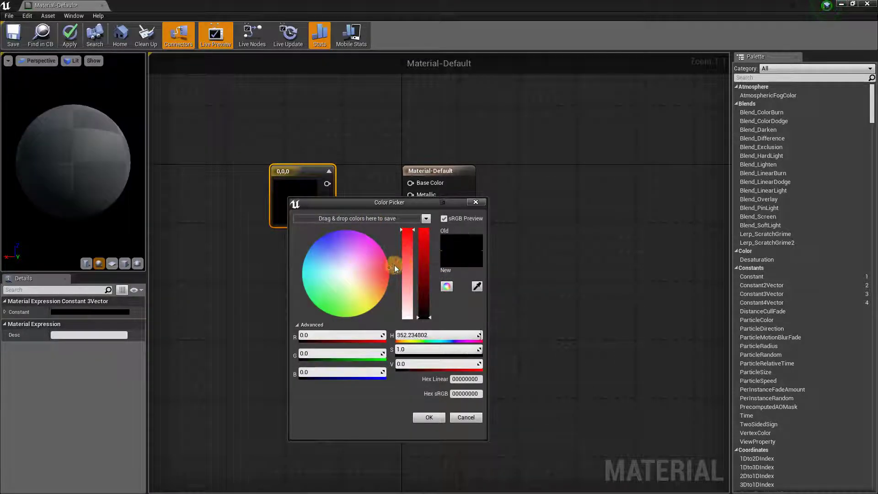
drag(378, 273, 346, 273)
drag(405, 364, 440, 367)
click(429, 417)
Wire the grey constant into Base Color, make the material two-sided, and save it
drag(327, 183, 466, 176)
click(54, 408)
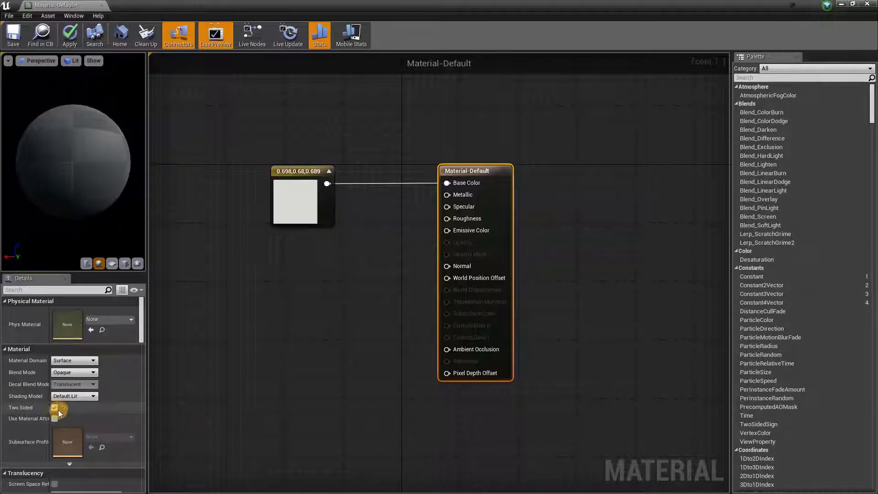
click(13, 34)
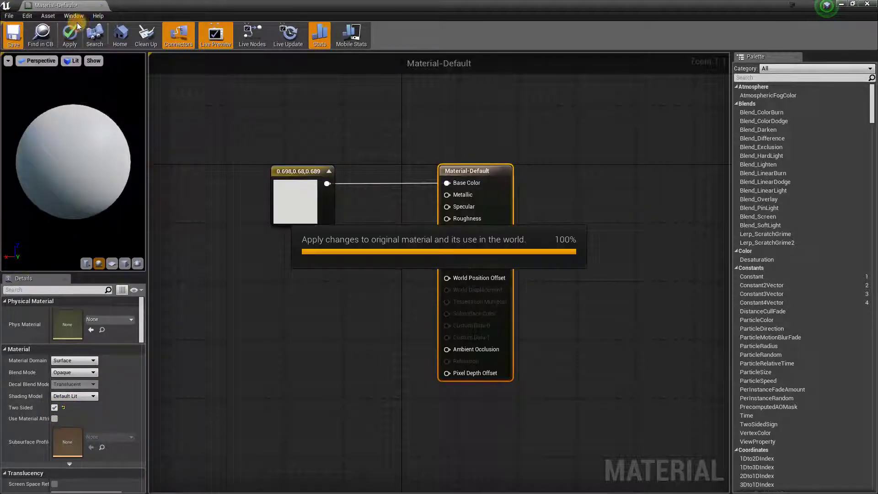
click(102, 5)
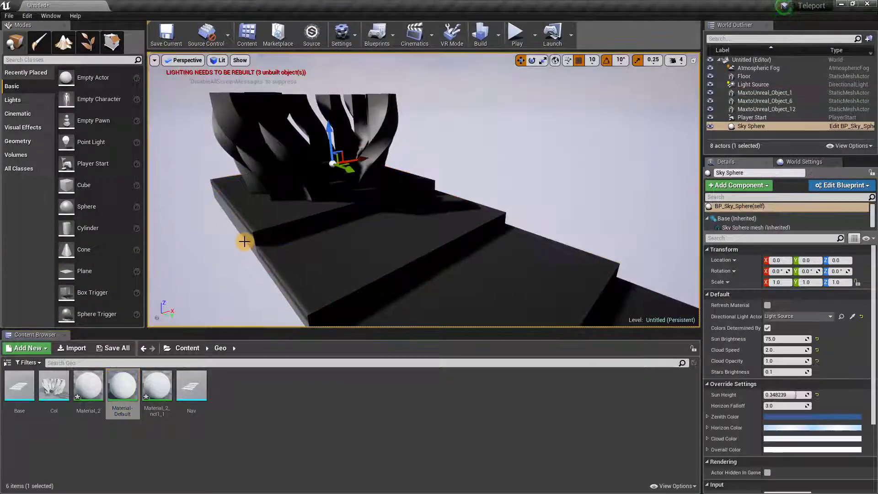
Apply Material-Default to the selected base and sculpture meshes
click(245, 234)
ctrl+click(238, 122)
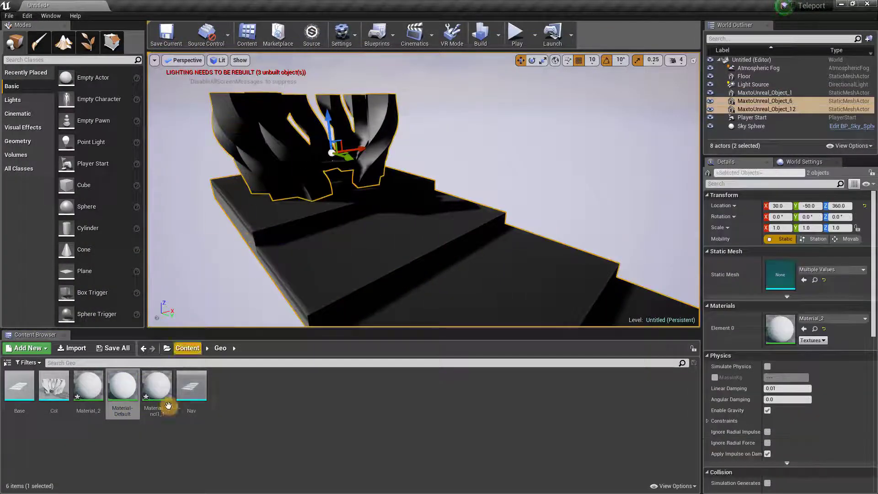
mouse_move(124, 392)
mouse_down()
mouse_move(251, 141)
mouse_move(242, 129)
mouse_up()
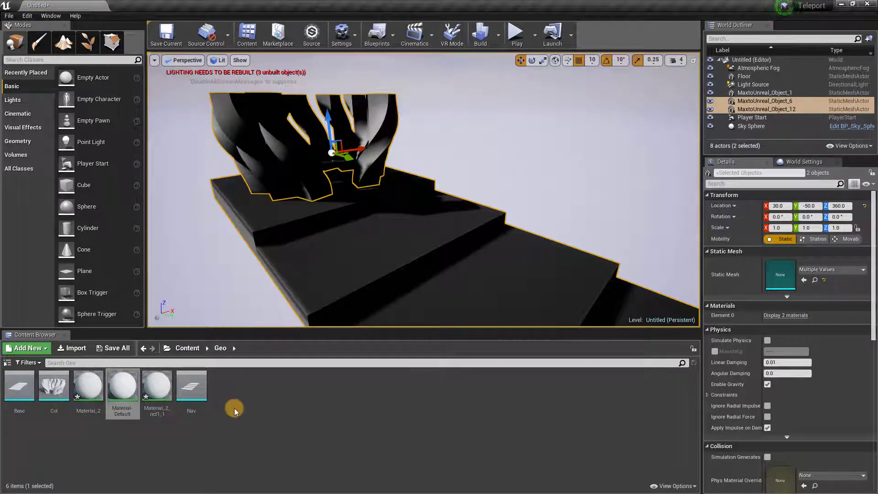
click(246, 425)
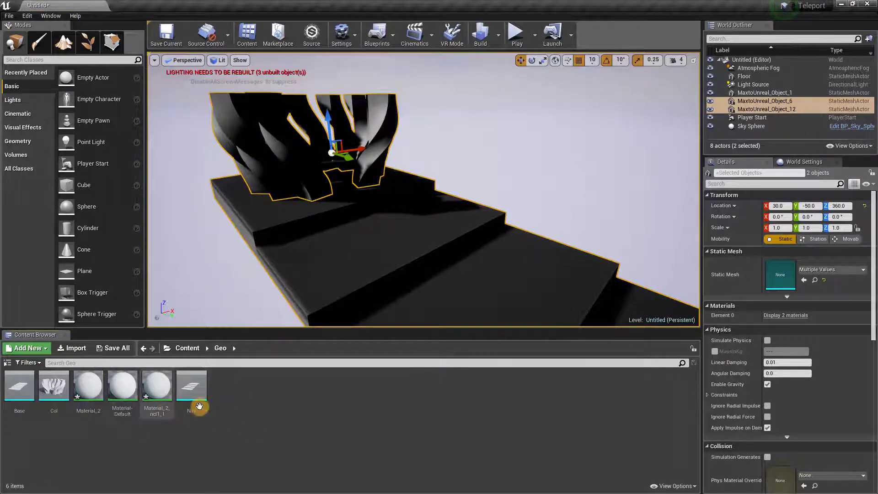
Create a new material named Navigation in the Geo folder
right_click(256, 398)
click(278, 243)
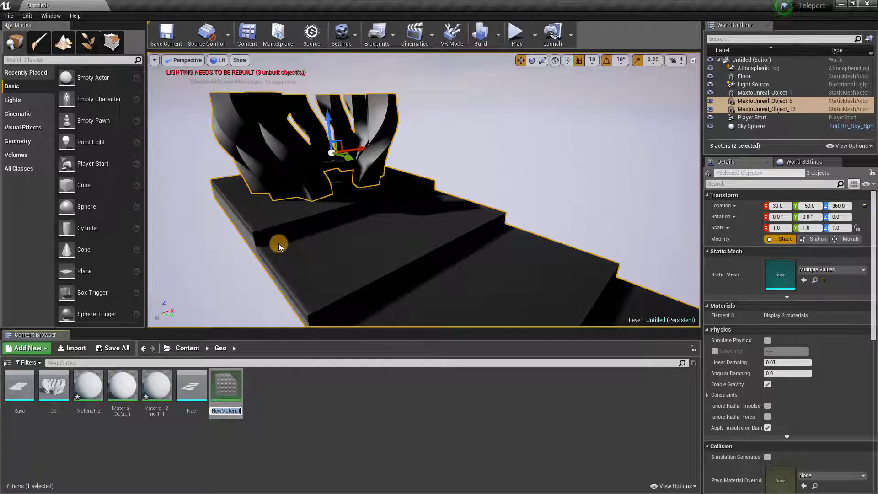
text(Navigation)
key(Return)
Open the Navigation material and set its Blend Mode to Translucent
double_click(230, 384)
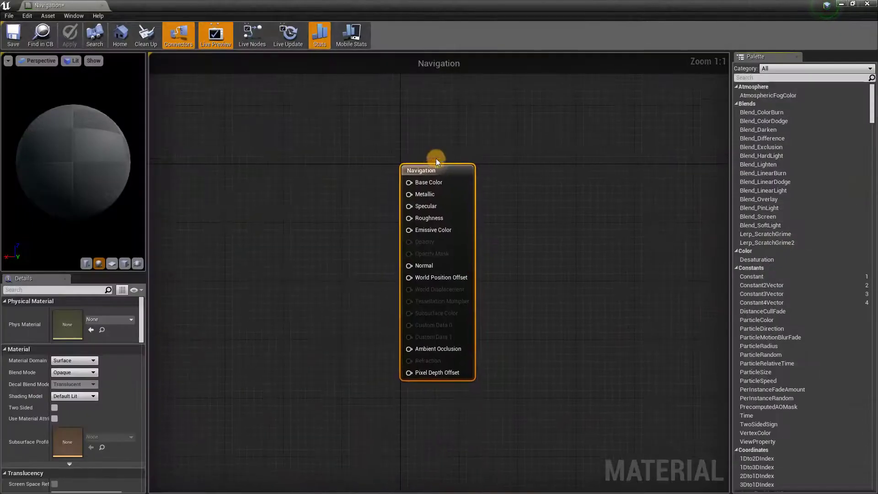
drag(435, 158, 486, 174)
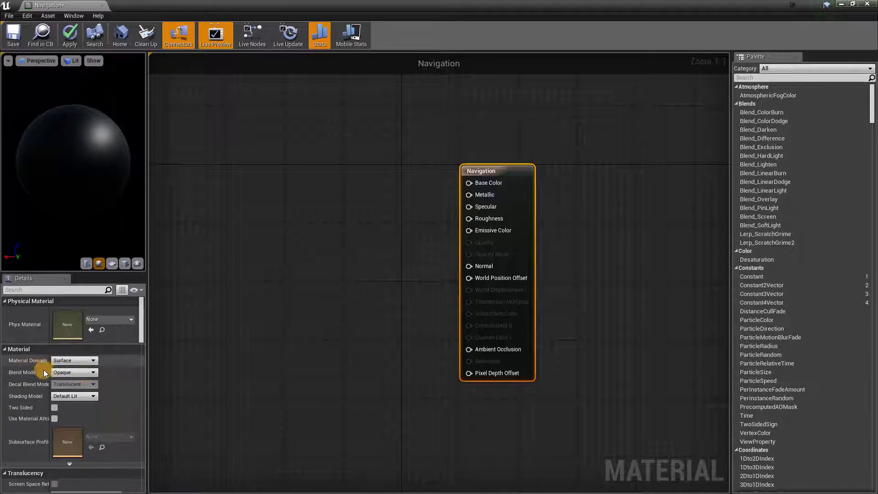
click(78, 374)
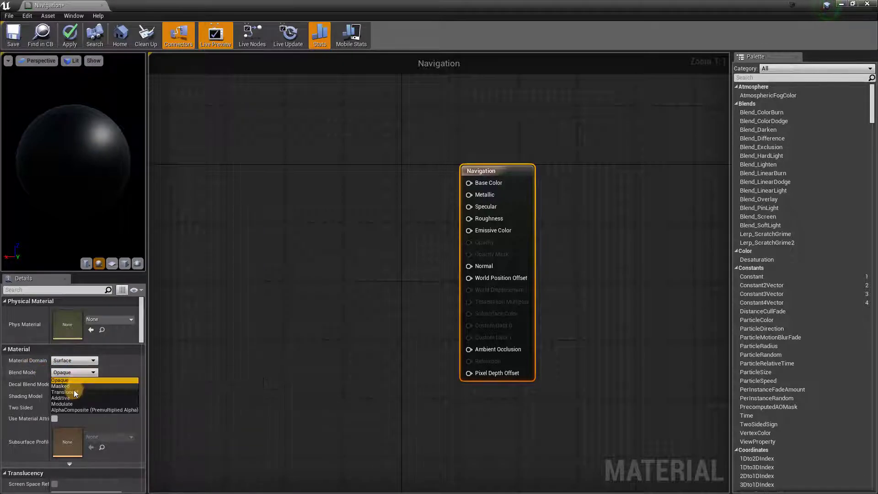
click(81, 393)
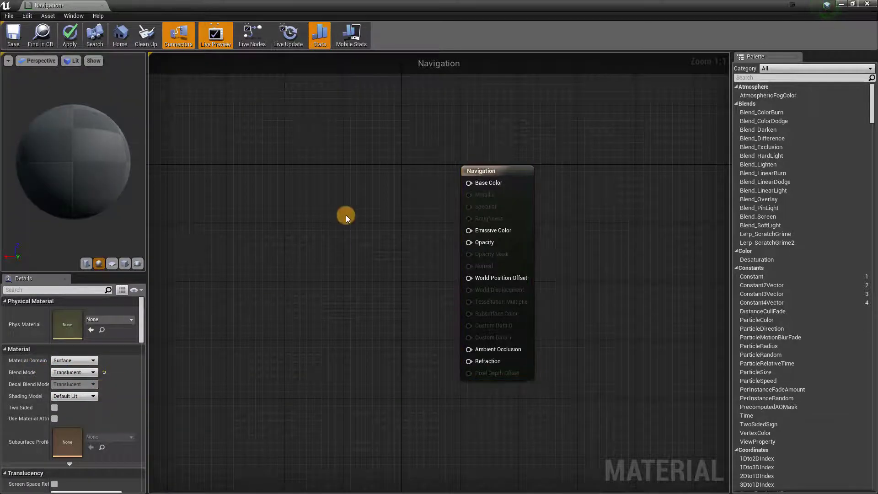
Wire a black (0,0,0) Constant3Vector into Base Color and a 0 Constant into Opacity
click(347, 168)
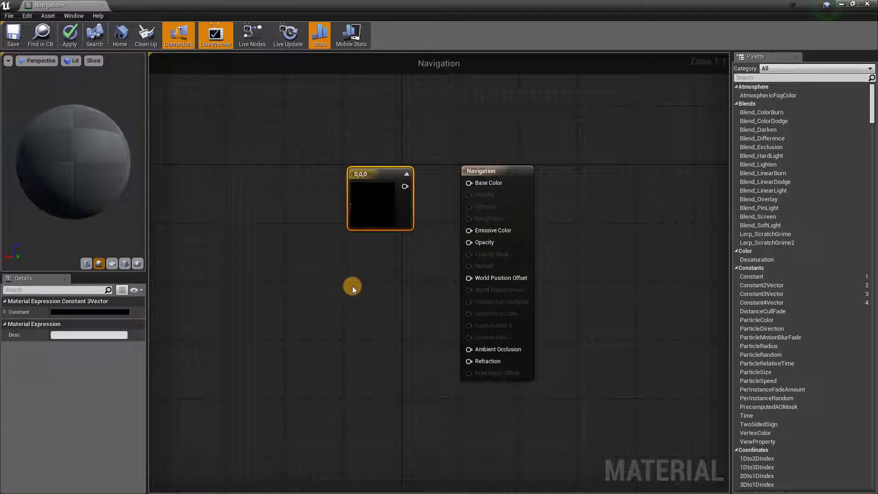
click(367, 268)
click(392, 176)
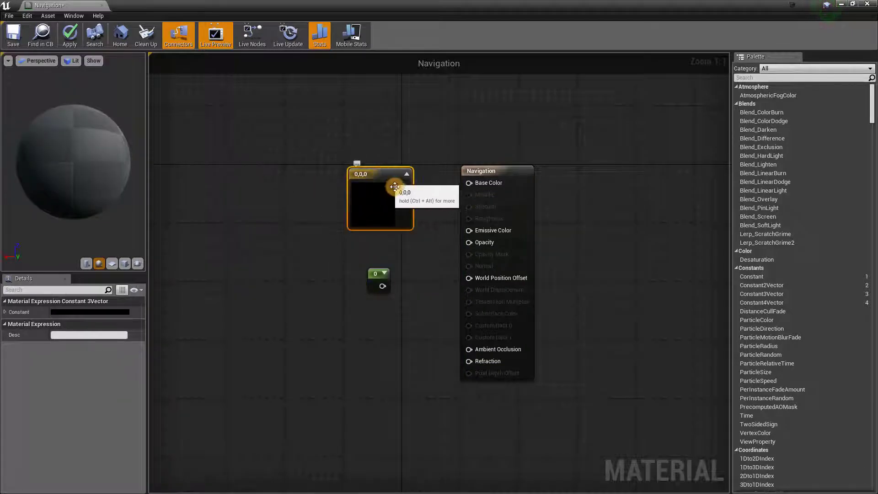
drag(405, 186, 221, 181)
drag(137, 184, 357, 183)
click(259, 278)
drag(269, 286, 357, 243)
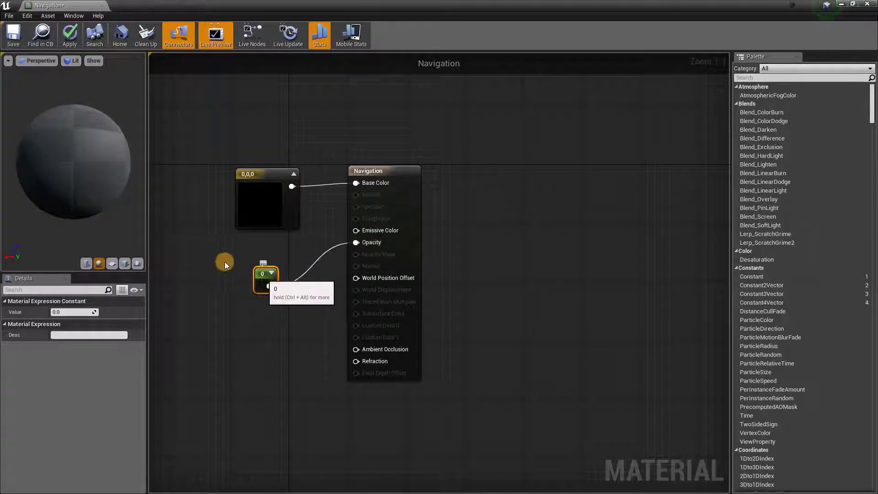
drag(264, 281, 262, 274)
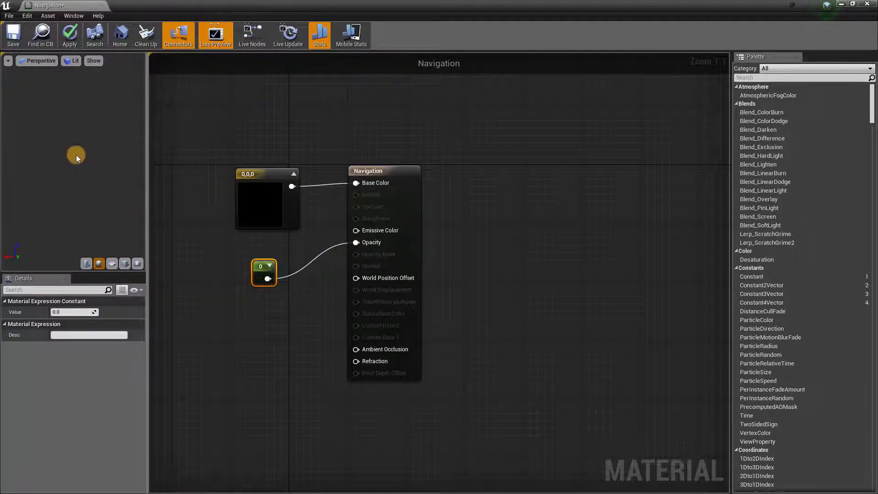
Preview the Navigation material on a cube and save it
click(125, 263)
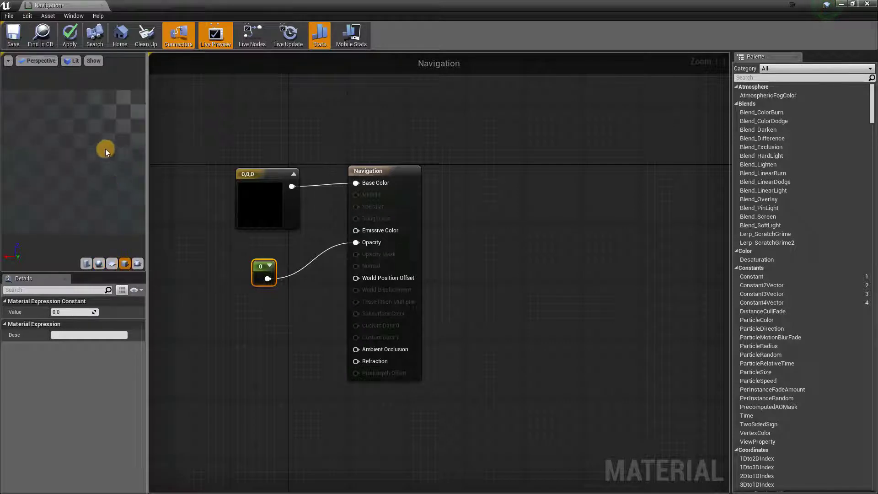
mouse_move(107, 150)
mouse_down()
mouse_move(85, 167)
mouse_move(116, 147)
mouse_up()
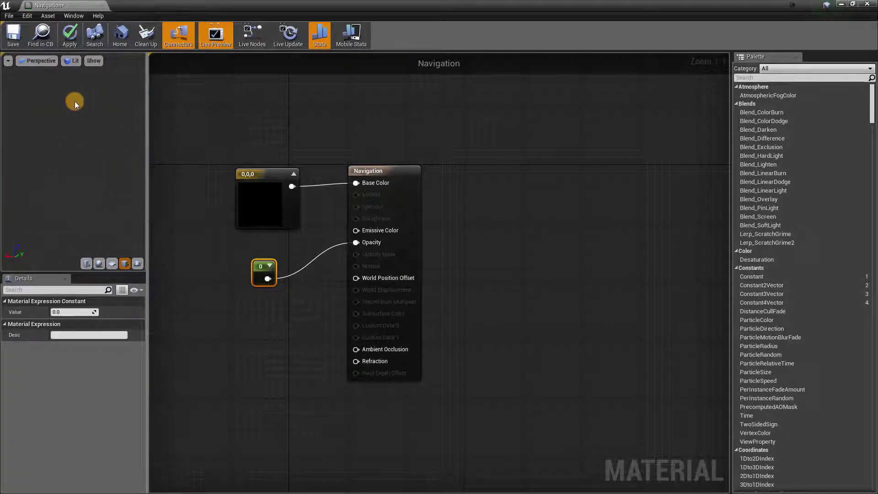
click(13, 34)
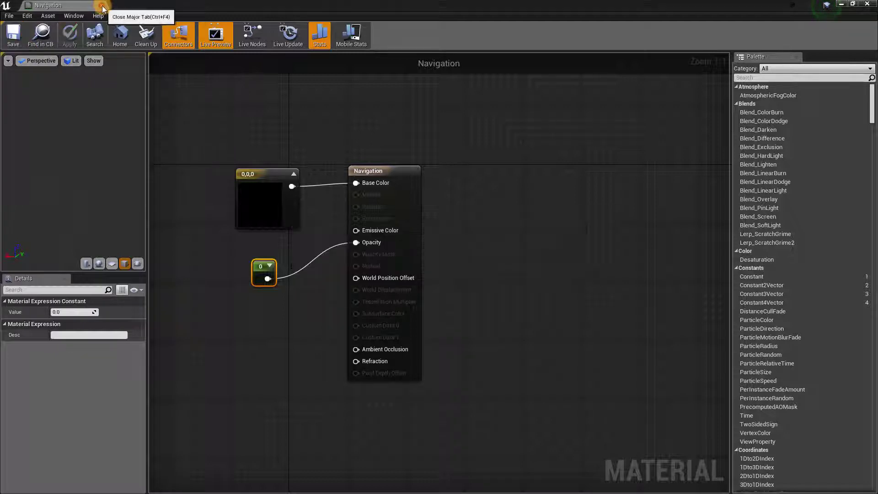
Assign Navigation to the stair mesh's Element 0 material slot, replacing Material_2_ncl1_1
click(103, 6)
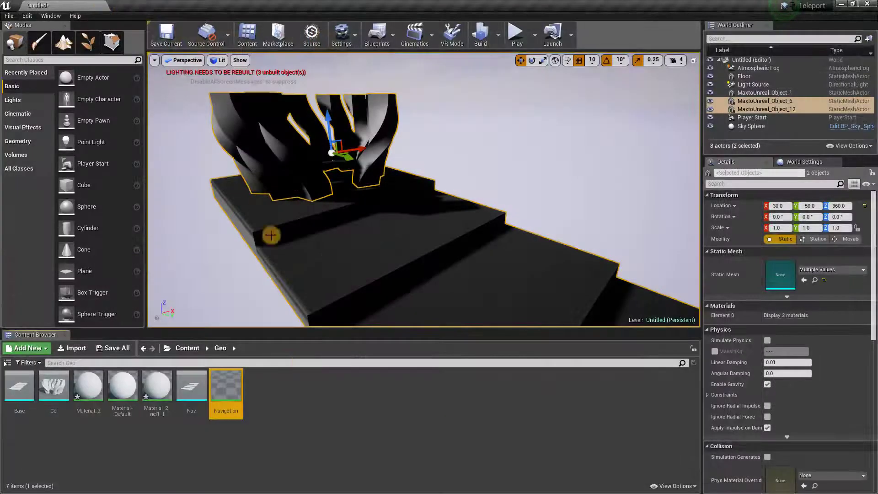
click(313, 267)
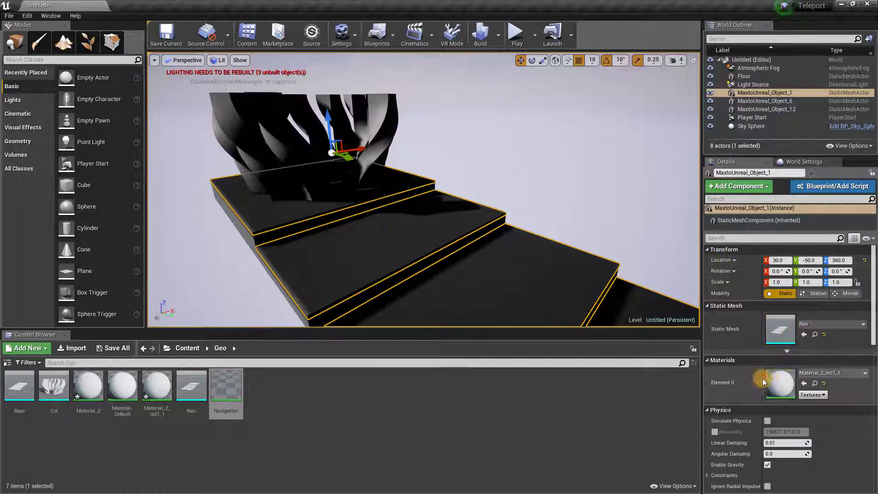
click(815, 373)
click(772, 289)
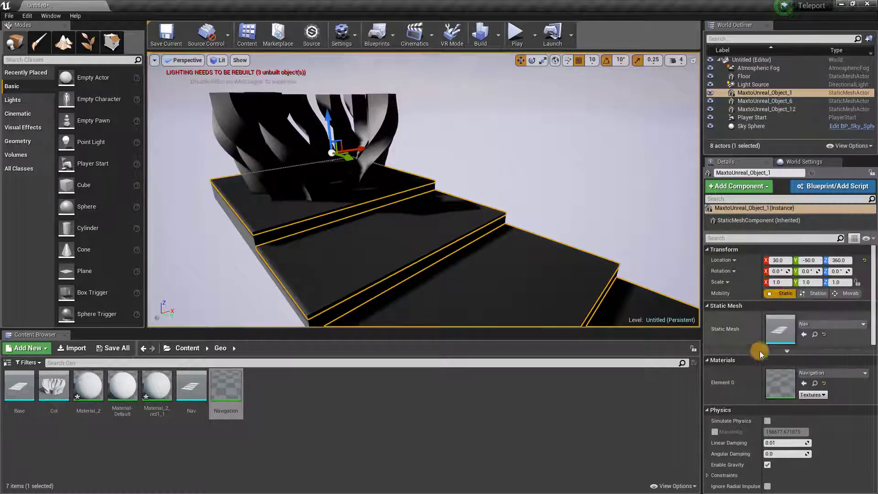
scroll(871, 359, down, 10)
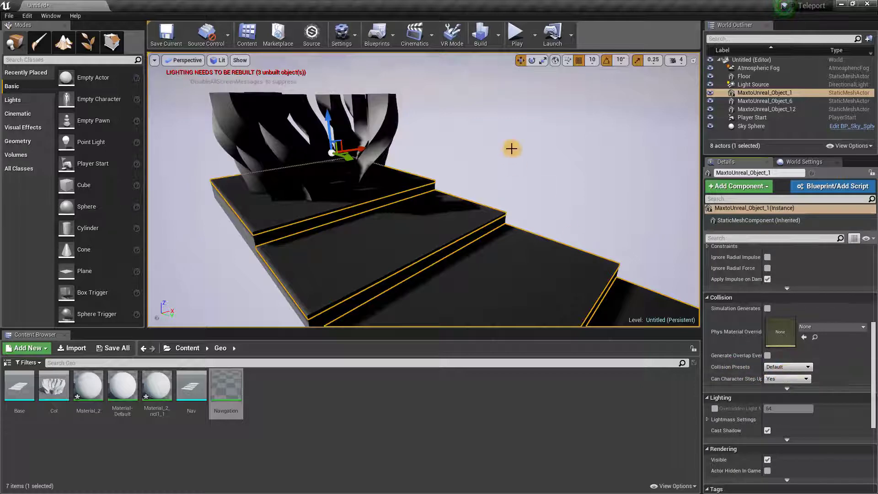
Filter the World Outliner by 'st' and delete the Floor actor
click(359, 126)
click(360, 126)
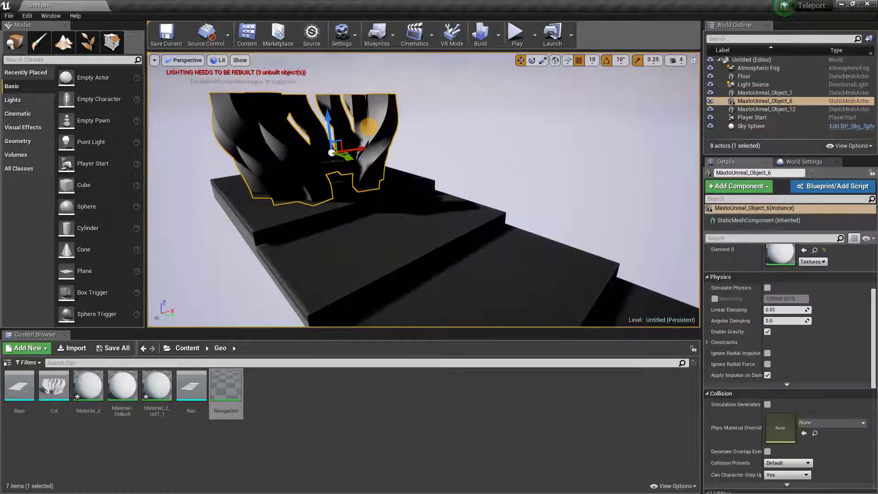
click(622, 116)
click(713, 39)
text(static)
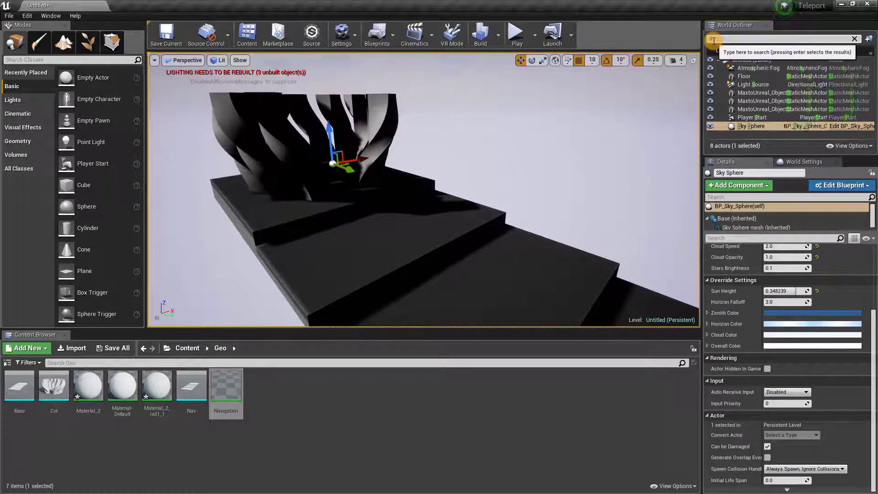
click(752, 73)
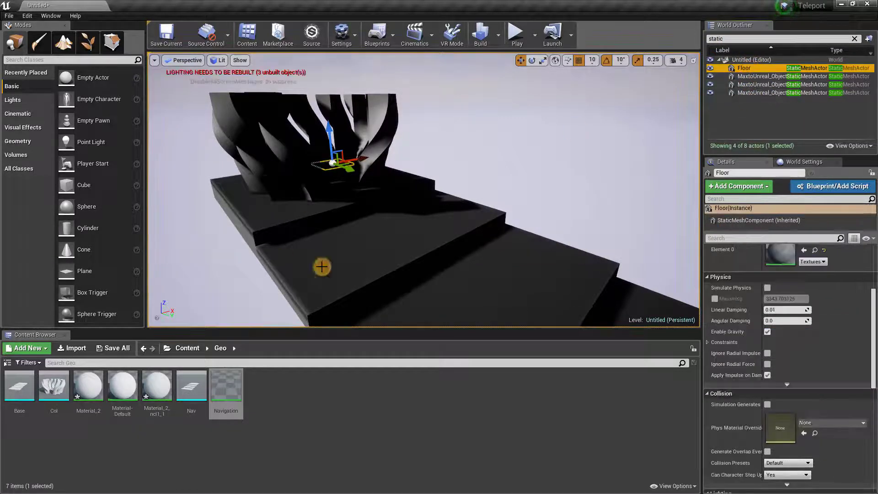
key(Delete)
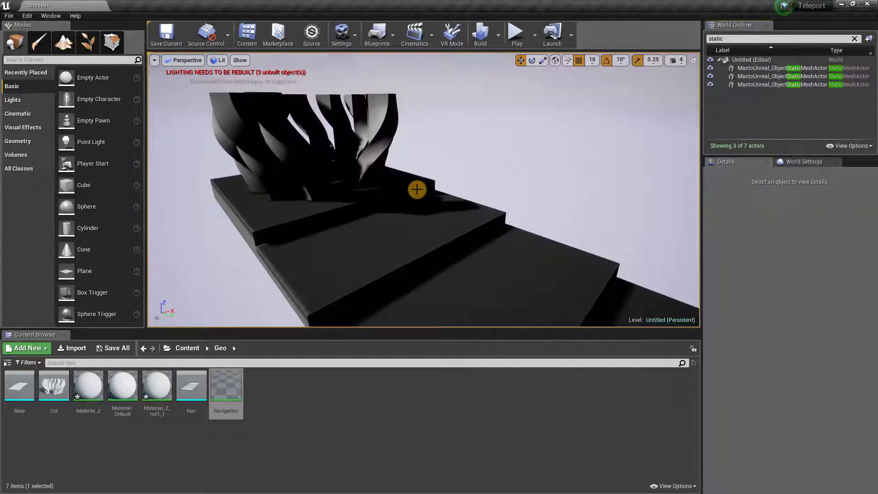
Set Collision Presets to NoCollision on both twisted sculpture meshes
click(761, 68)
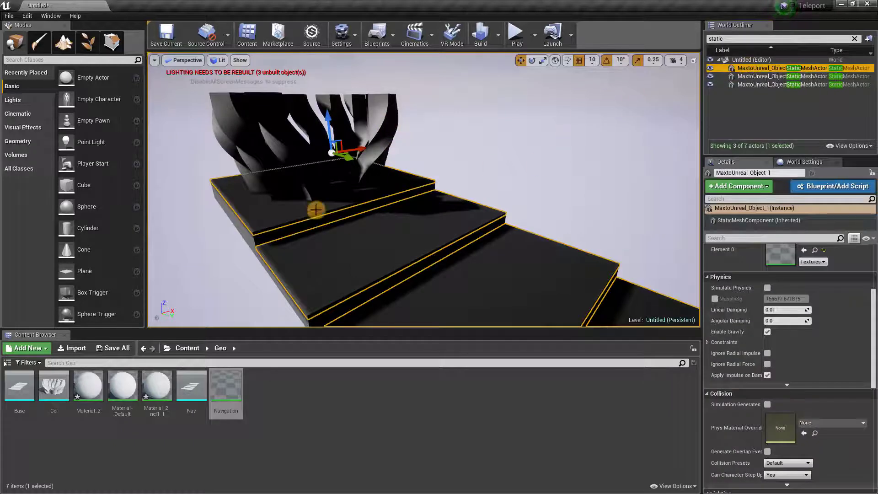
click(768, 76)
shift+click(769, 85)
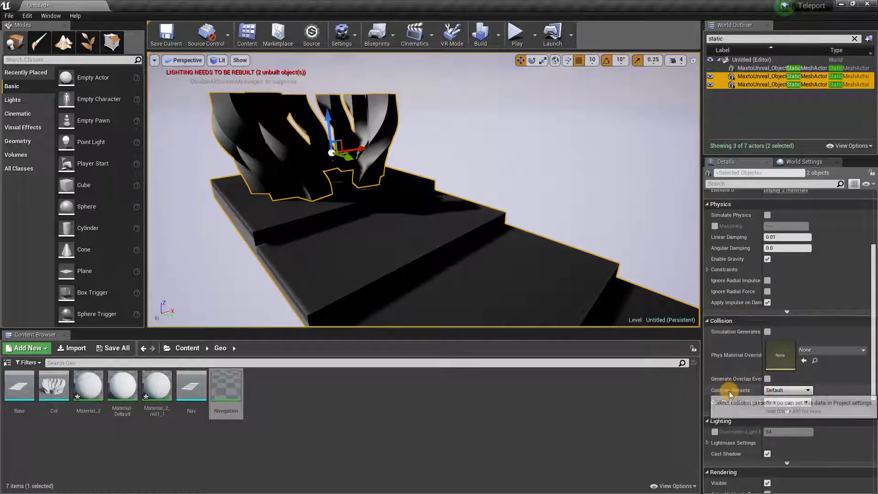
click(784, 390)
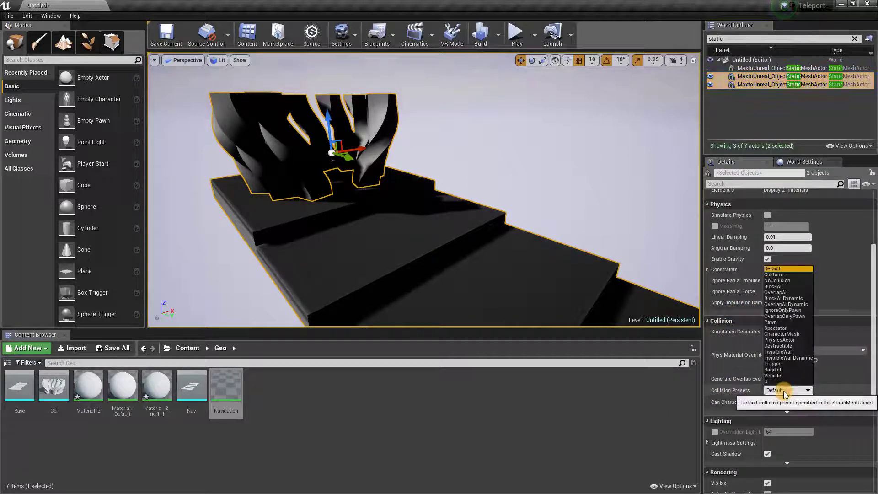
click(776, 281)
Raise the viewport camera speed and fly down over the floor slab
click(466, 123)
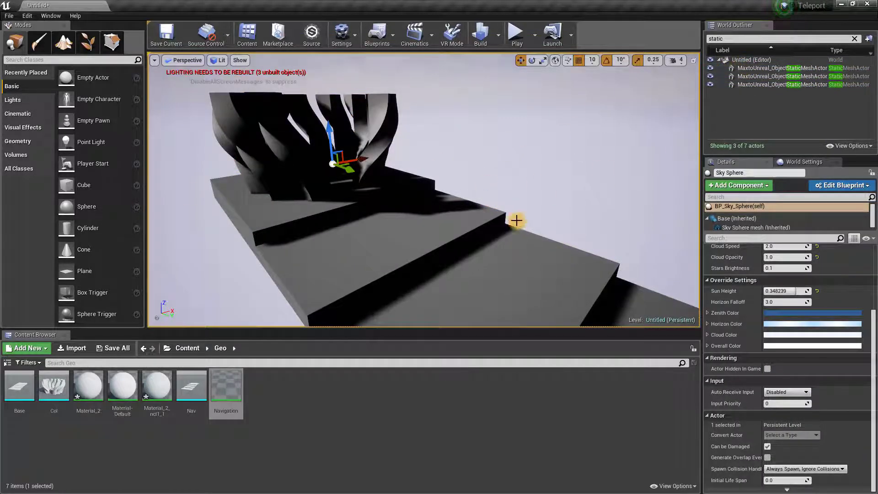
right_drag(499, 216, 498, 257)
click(675, 60)
click(692, 82)
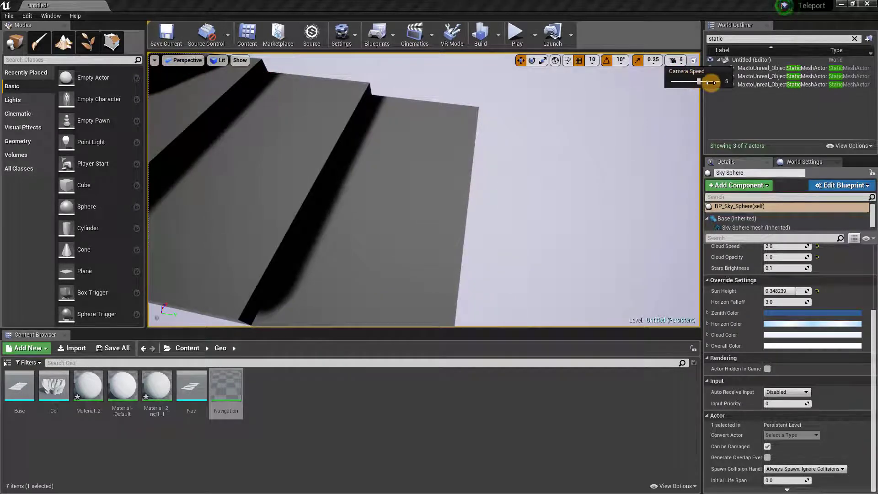
right_drag(526, 192, 615, 193)
Build the level lighting and close the Message Log once it finishes
right_drag(582, 257, 470, 51)
click(480, 34)
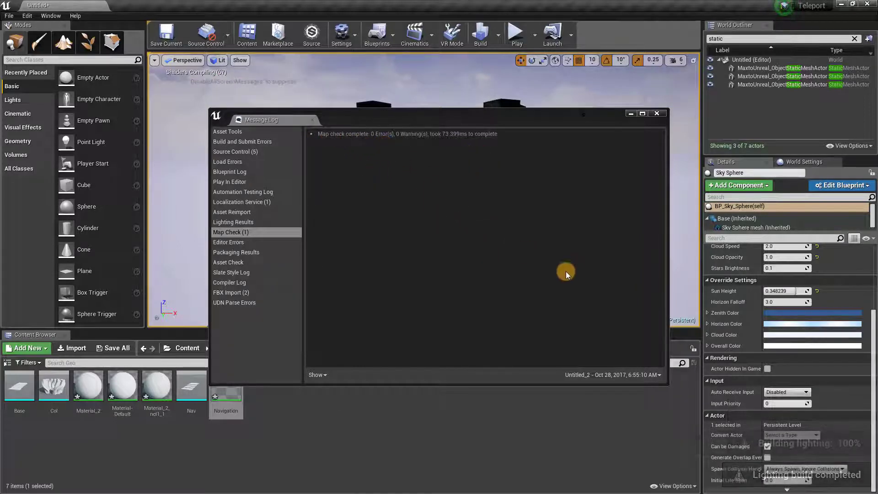
click(657, 113)
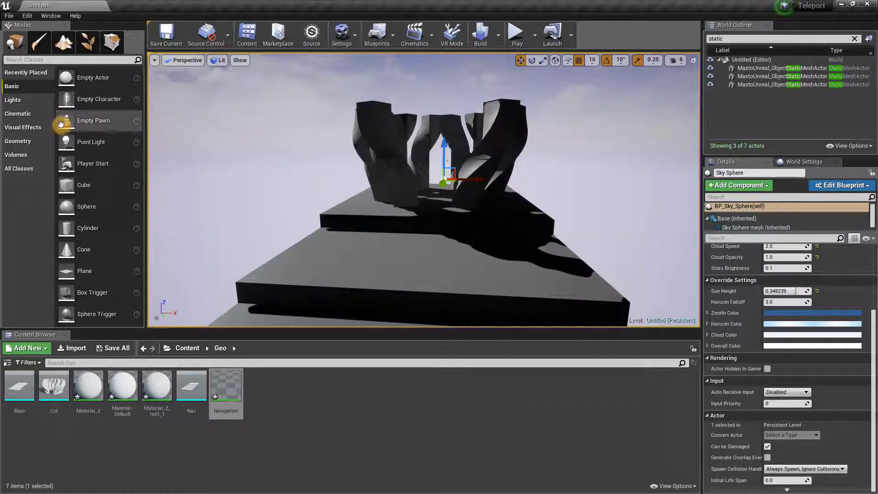
Place a Sky Light from the Lights list into the scene
drag(345, 151, 320, 152)
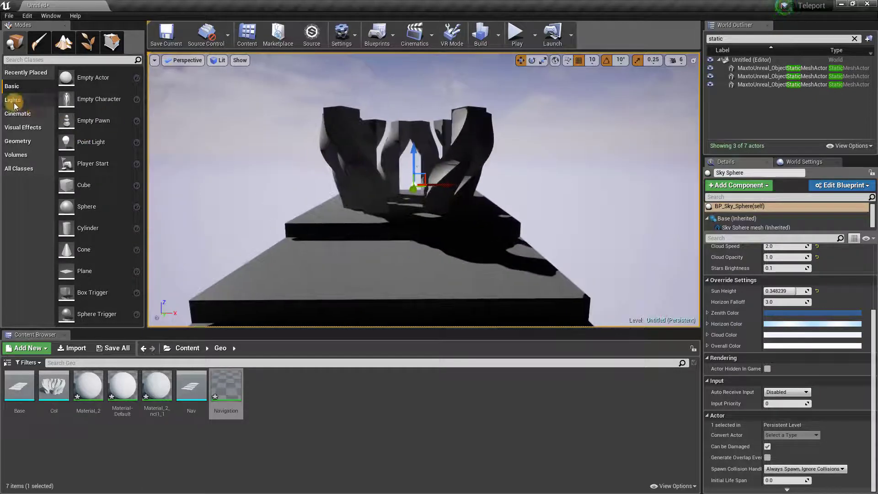
click(29, 100)
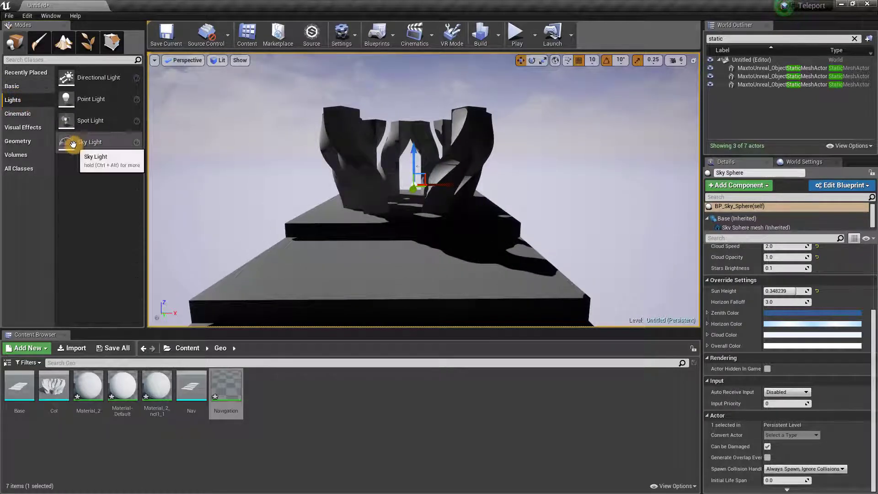
drag(70, 141, 411, 248)
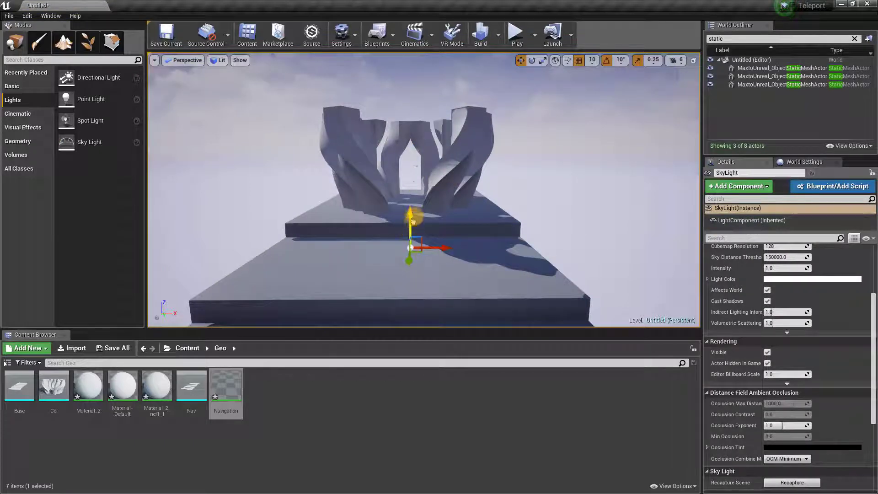
scroll(864, 300, up, 5)
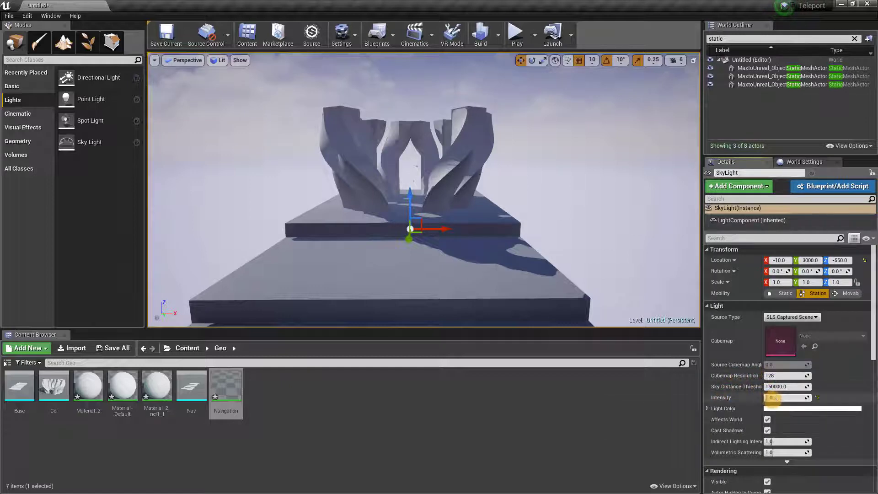
Raise the Sky Light intensity to about 4.09 and set a pale blue-grey light colour
drag(771, 398, 776, 398)
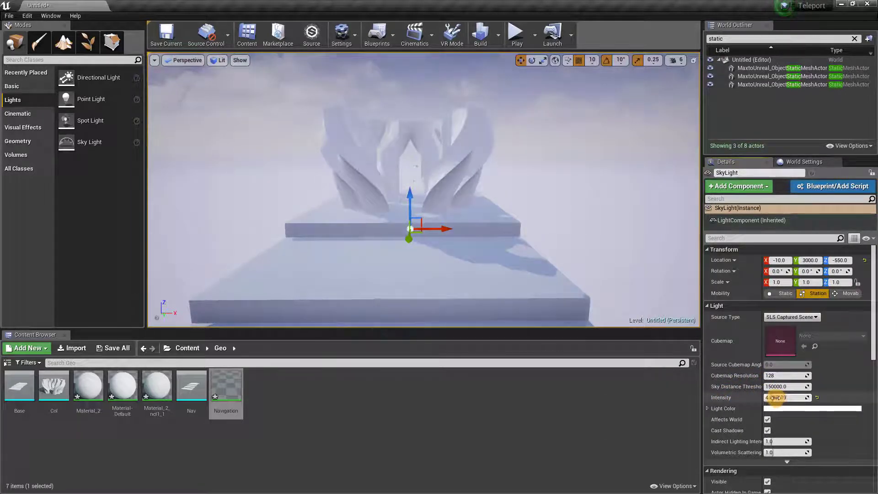
drag(774, 398, 775, 397)
click(775, 410)
click(652, 312)
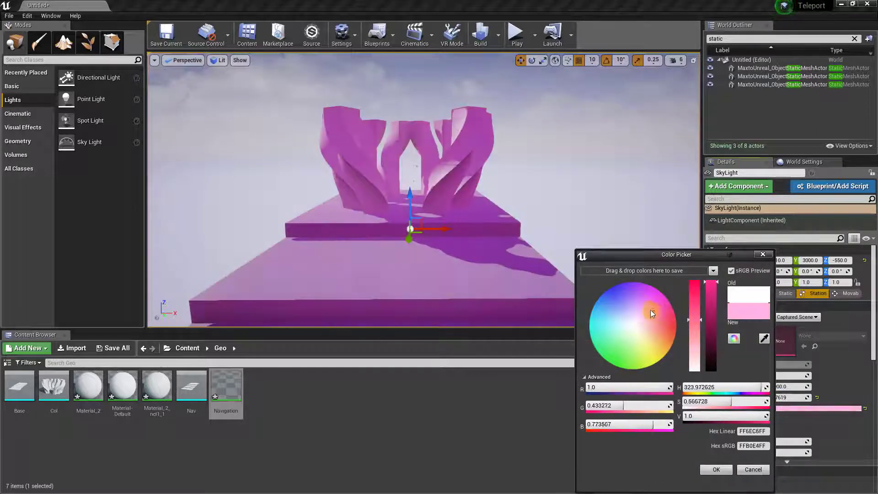
mouse_move(652, 312)
mouse_down()
mouse_move(618, 310)
mouse_move(620, 318)
mouse_up()
drag(692, 337, 691, 360)
click(707, 301)
click(709, 317)
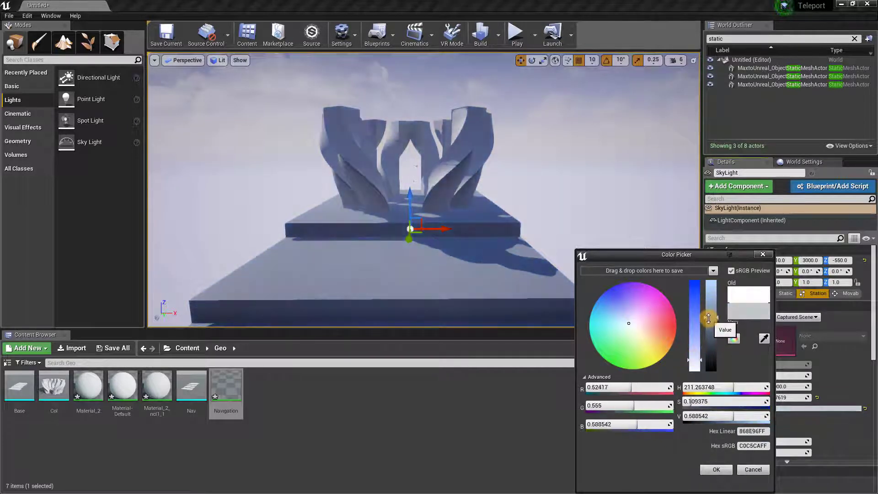
Accept the light colour, filter the World Outliner by 'light' and select Light Source
click(772, 476)
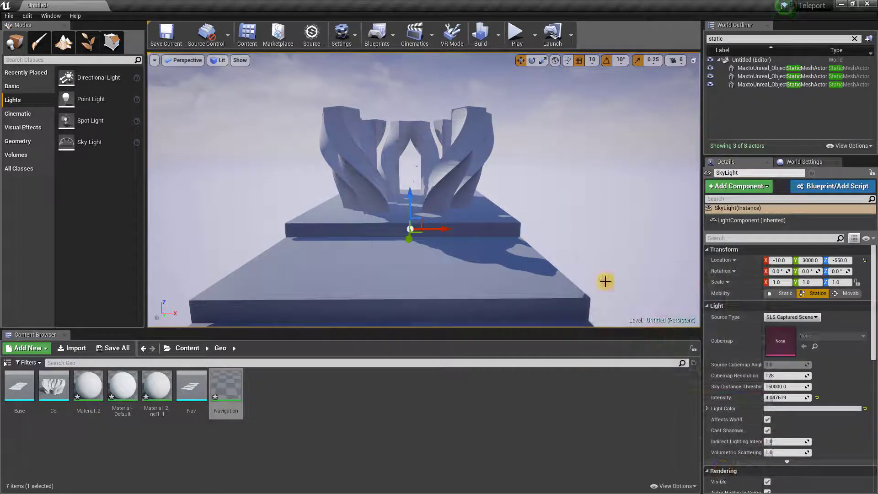
click(569, 227)
click(854, 38)
click(728, 39)
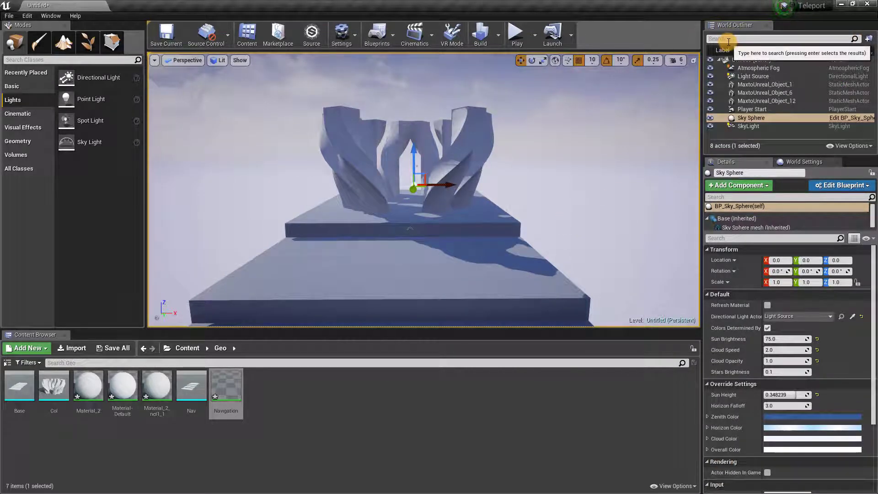
text(light)
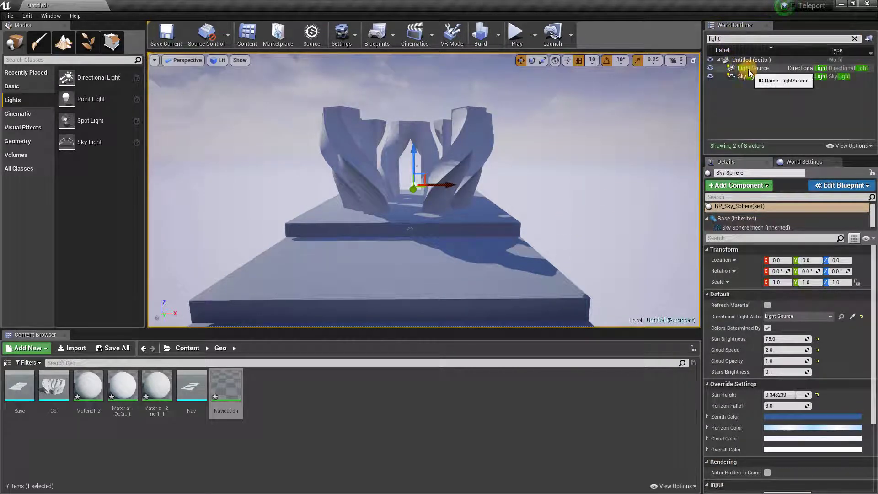
click(742, 70)
Rotate the Light Source sun to about (-74.6, -42.6, 98.9) to shift shadows
drag(526, 205, 518, 122)
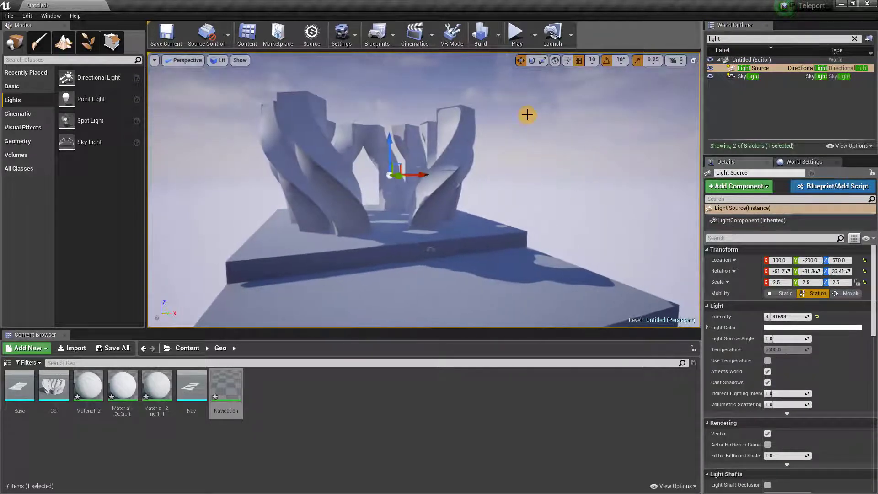
key(e)
drag(383, 177, 336, 178)
drag(400, 151, 485, 187)
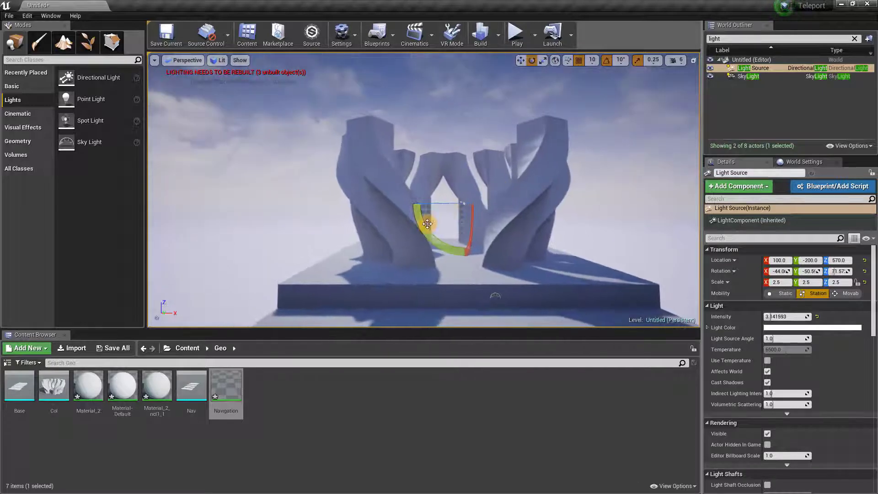
drag(433, 251, 514, 234)
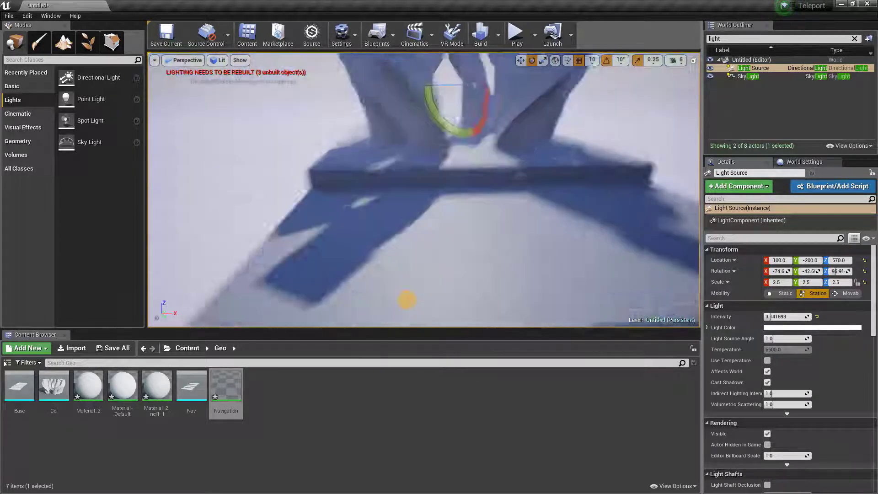
right_drag(407, 300, 378, 261)
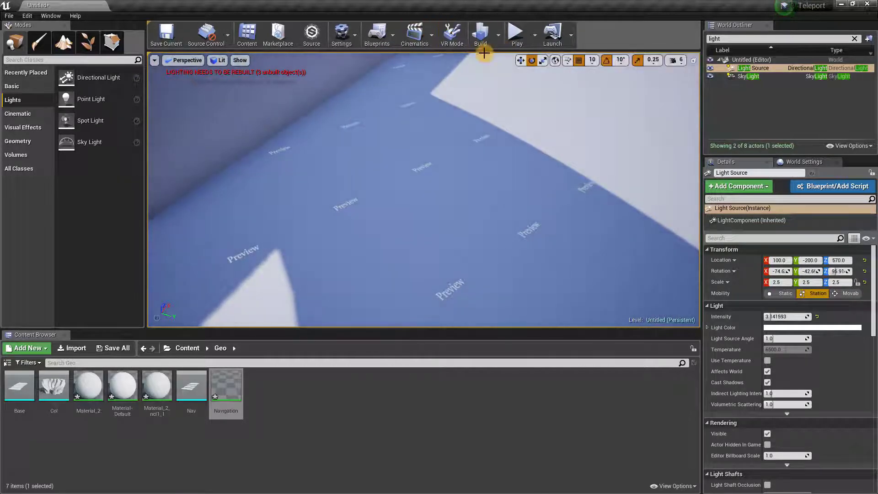
Rebuild lighting and navigation for the new sun angle and close the Message Log
click(481, 42)
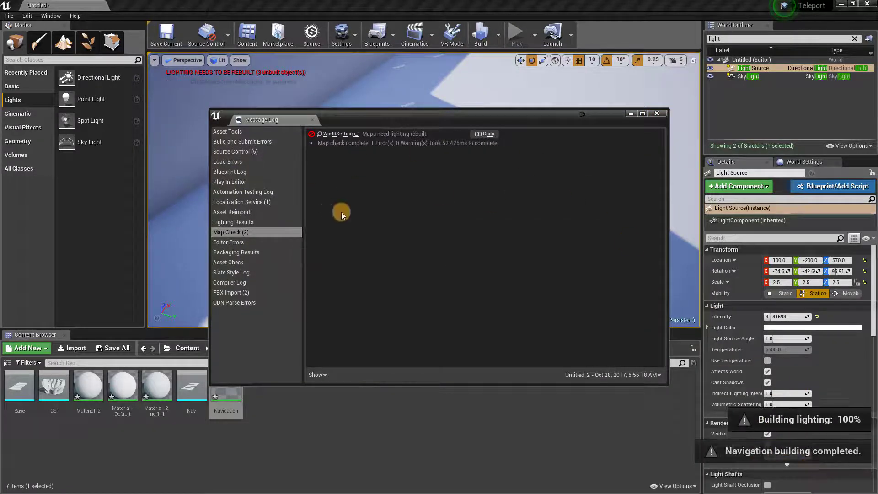
click(656, 113)
right_drag(393, 190, 399, 158)
Place the VRTeleport asset from Content onto the steps and focus the view on it
click(196, 348)
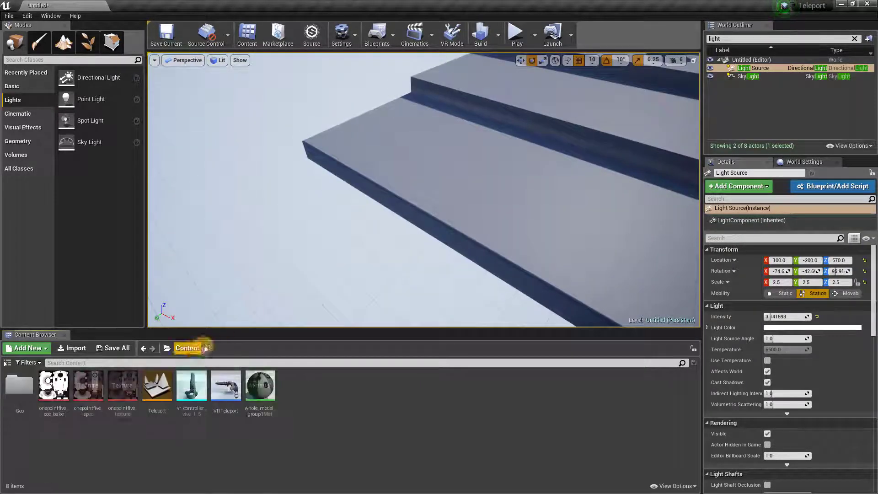
drag(227, 378, 483, 185)
drag(530, 217, 353, 157)
right_drag(353, 157, 349, 152)
right_click(348, 142)
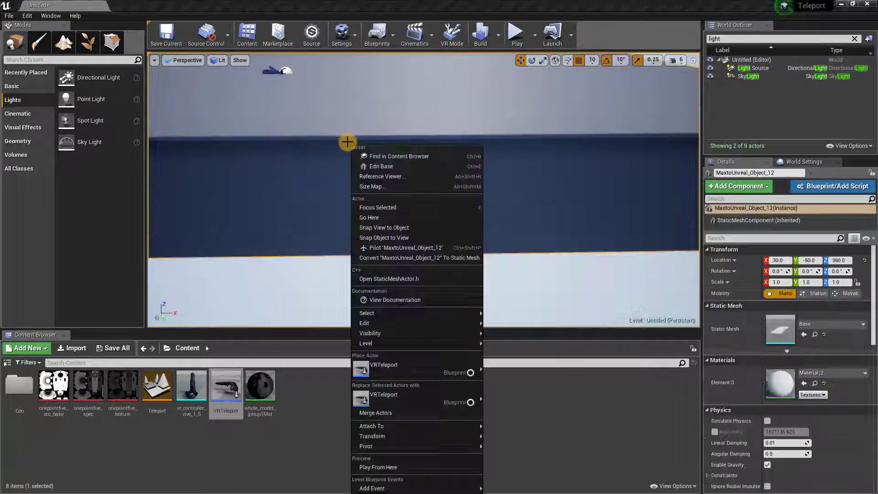
click(279, 70)
key(f)
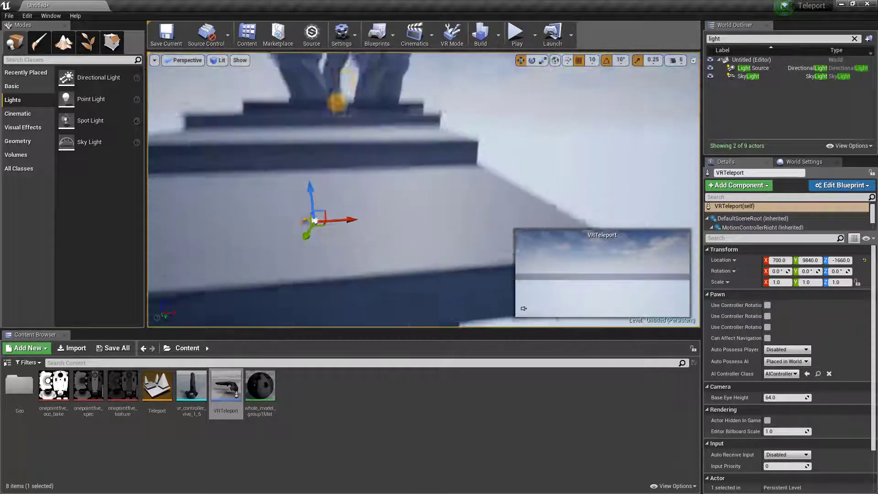
Drop an Empty Character from Basic onto the steps at 1190, 9900, -1522
click(28, 89)
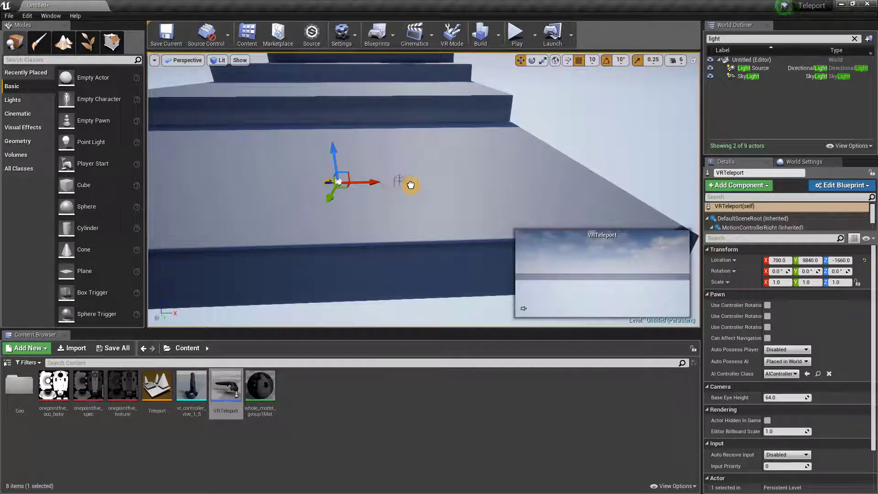
drag(99, 99, 408, 173)
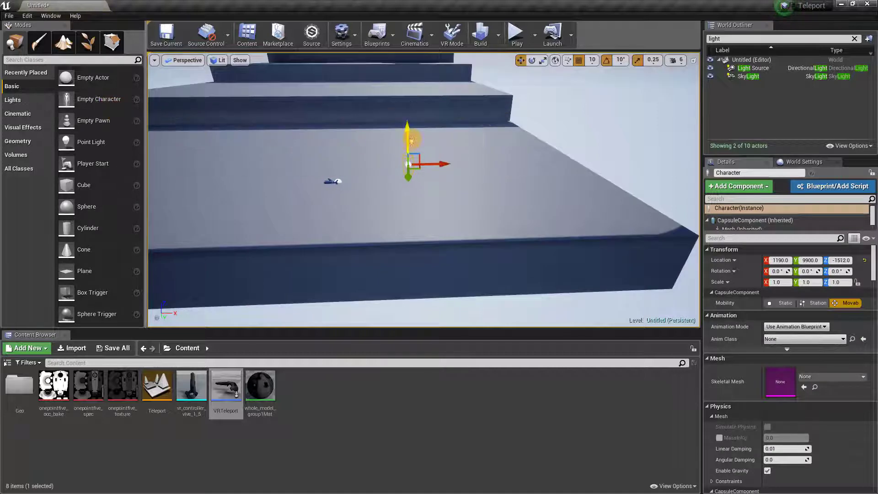
mouse_move(408, 152)
right_down()
mouse_move(397, 64)
mouse_move(402, 182)
mouse_move(365, 215)
mouse_move(370, 176)
mouse_move(416, 157)
right_up()
click(676, 59)
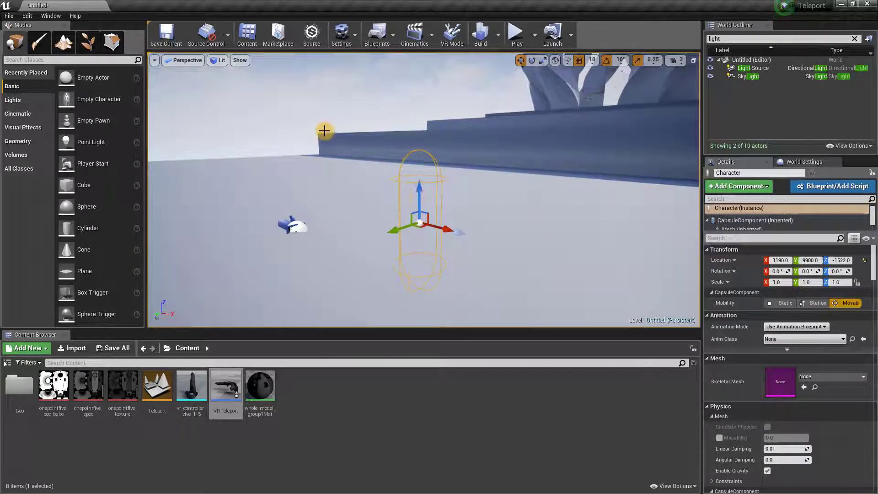
mouse_move(325, 131)
right_down()
mouse_move(365, 129)
mouse_move(396, 109)
mouse_move(284, 121)
right_up()
Switch the viewport to the Top wireframe view and frame the scene
click(260, 113)
click(190, 64)
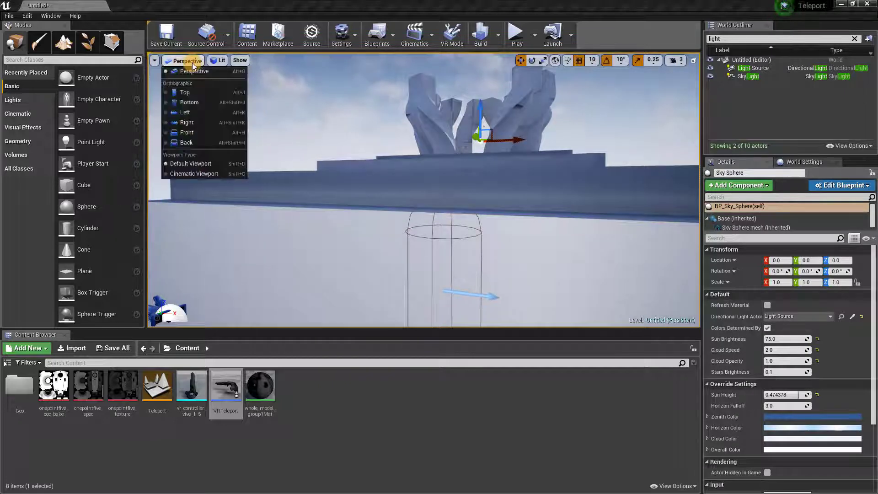
click(194, 91)
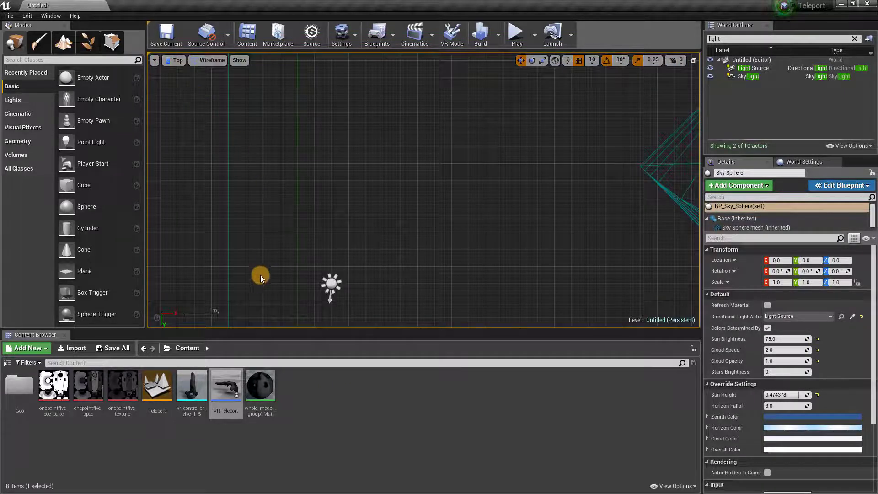
scroll(336, 204, down, 5)
scroll(325, 203, down, 10)
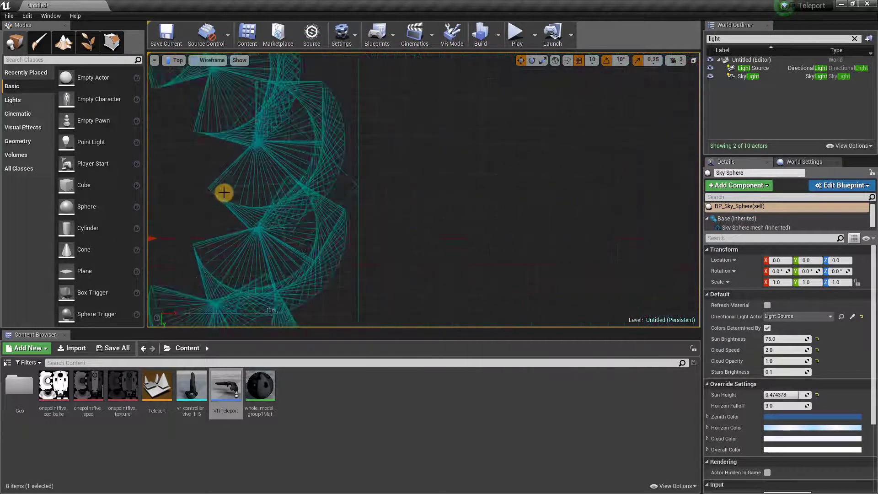
right_drag(283, 144, 276, 186)
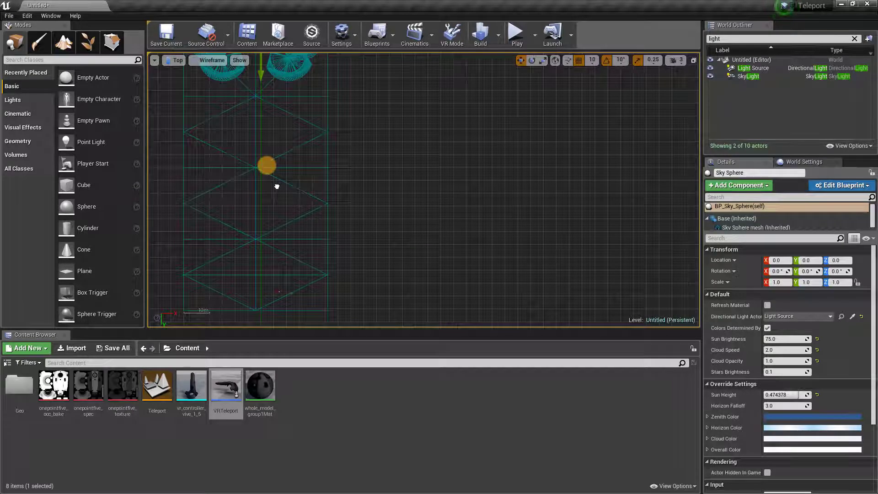
right_drag(276, 186, 308, 196)
Switch to the Right side view, zoom to frame the stairs, and select the Character
click(184, 64)
click(188, 122)
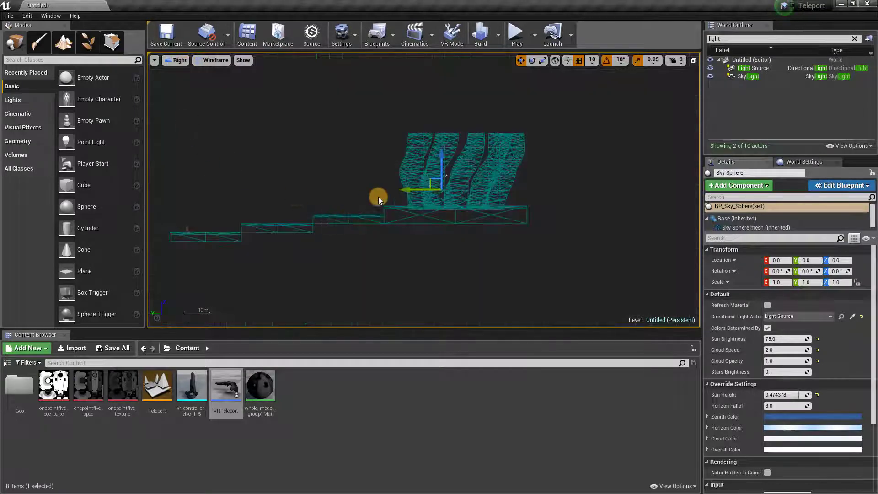
right_drag(395, 186, 164, 269)
scroll(184, 278, up, 10)
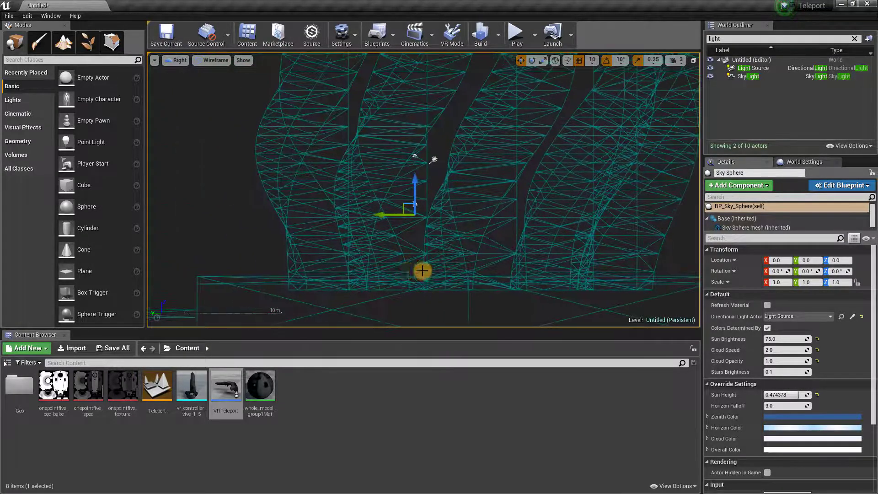
scroll(379, 264, up, 8)
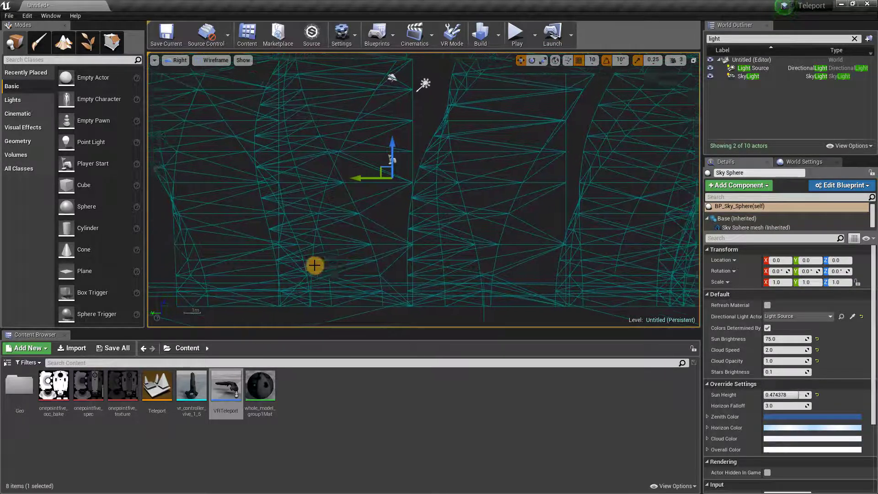
scroll(285, 267, up, 5)
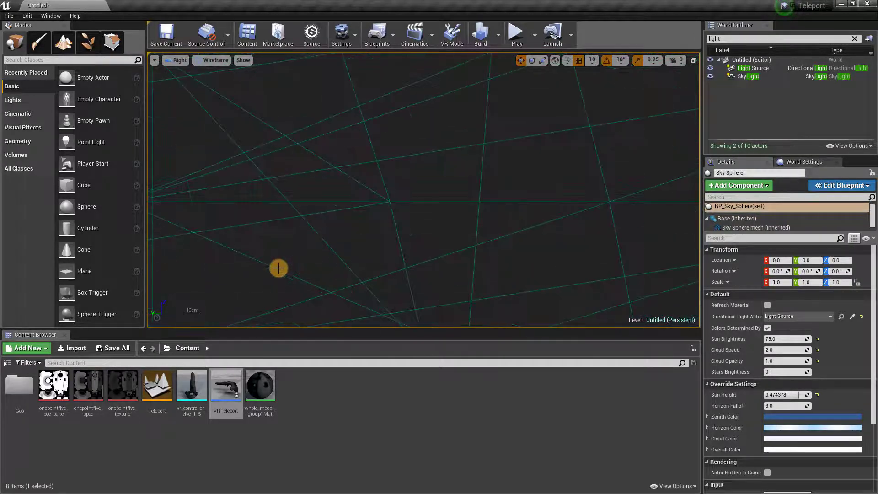
scroll(278, 268, up, 3)
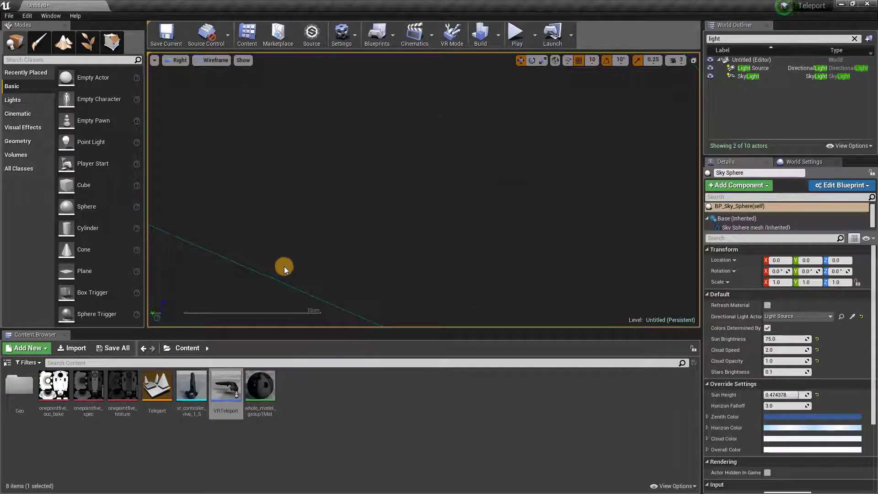
scroll(287, 263, down, 8)
scroll(300, 217, down, 3)
scroll(411, 244, down, 5)
scroll(439, 219, down, 3)
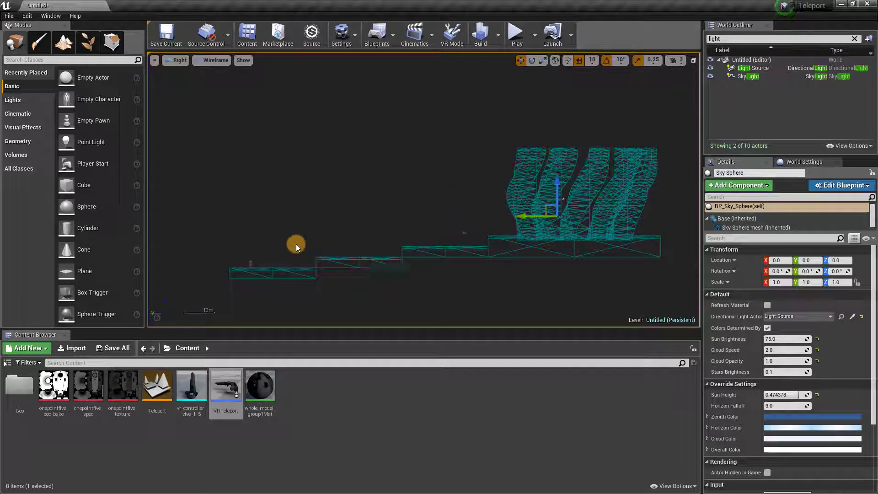
scroll(274, 262, up, 4)
click(251, 257)
scroll(249, 242, up, 2)
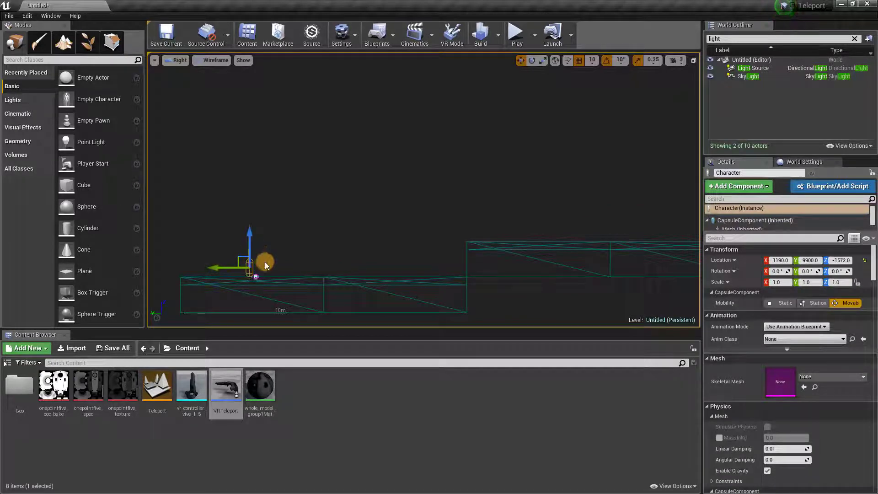
Filter the World Outliner for 'stati' and select all three StaticMeshActors
click(410, 250)
scroll(493, 227, down, 4)
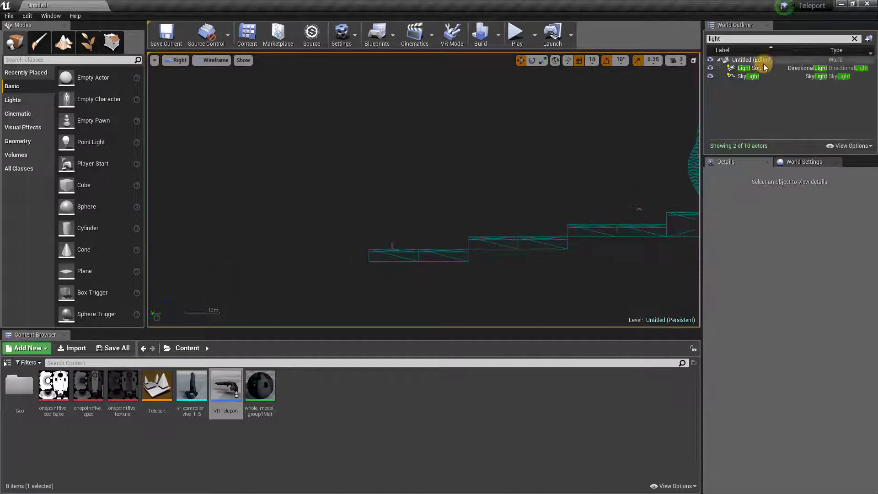
double_click(747, 42)
text(stati)
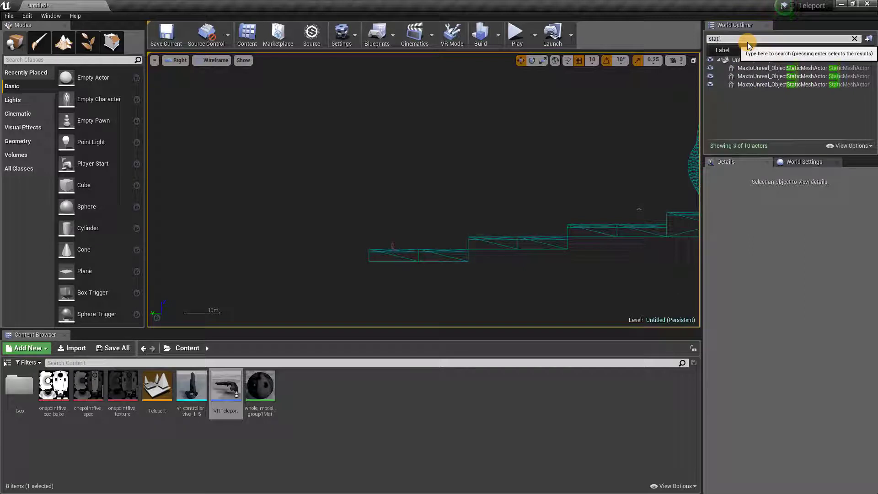
key(Return)
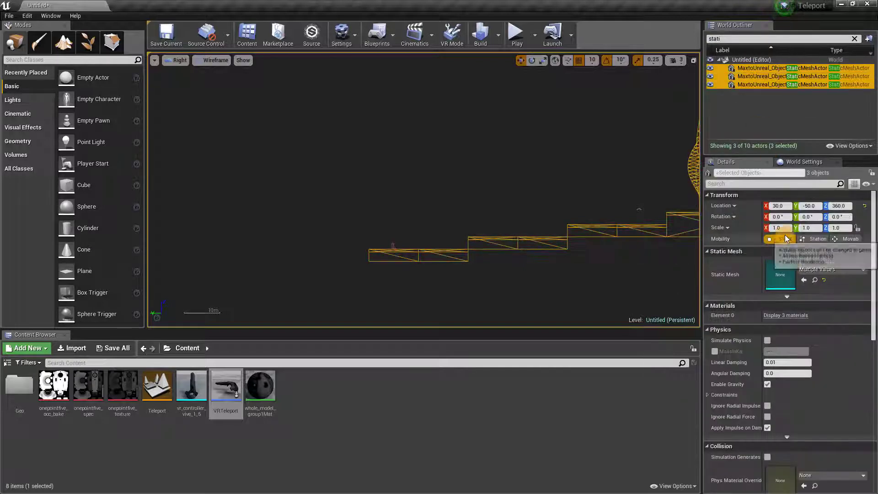
Lock the scale axes and set a uniform Scale of 0.5 on the selected meshes
click(785, 227)
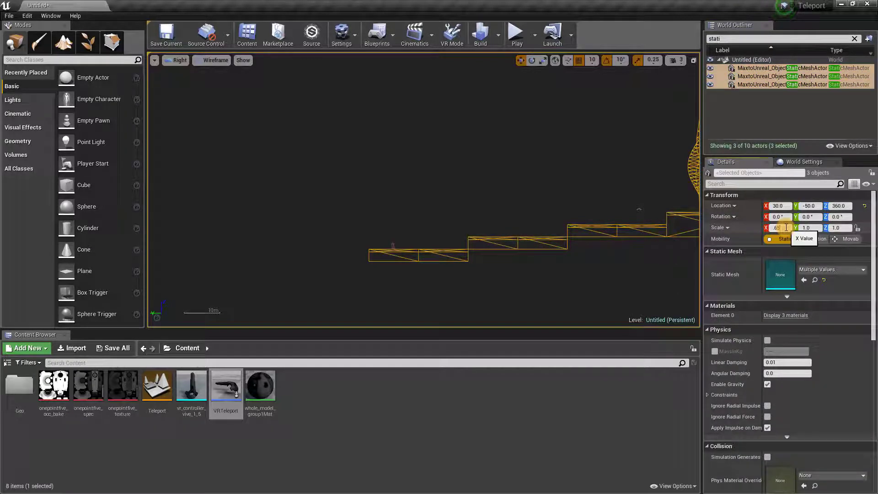
text(1)
key(Return)
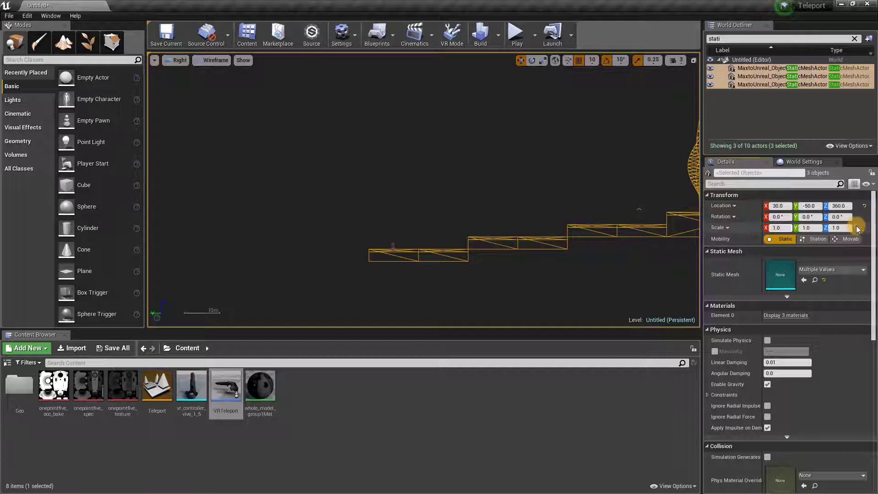
click(857, 229)
click(778, 228)
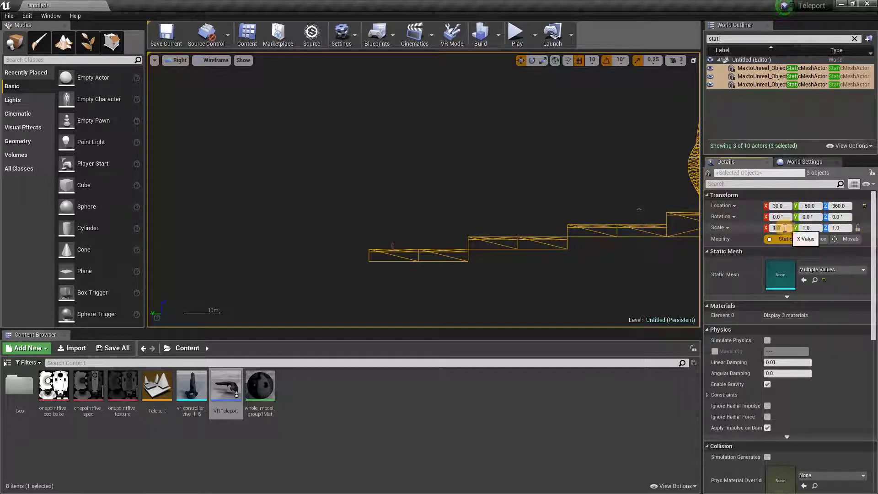
text(0.5)
key(Return)
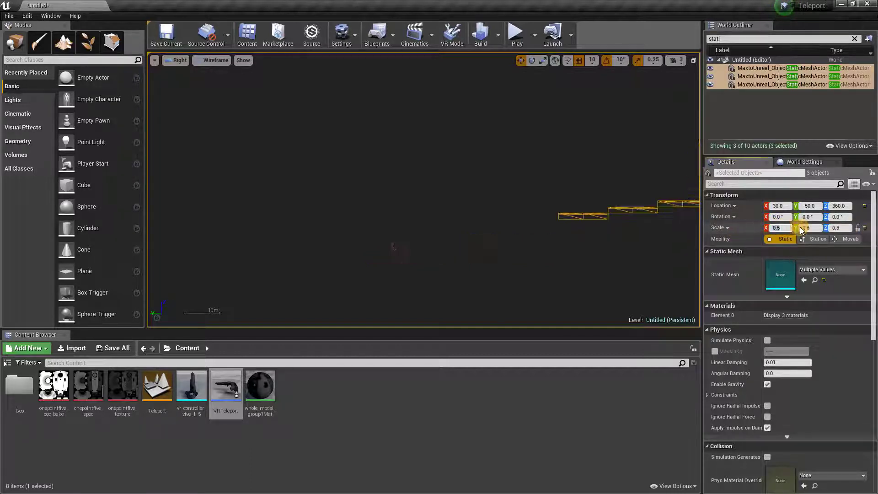
Lower the scaled staircase and sculpture meshes in the side view
scroll(583, 186, down, 2)
right_drag(620, 171, 488, 192)
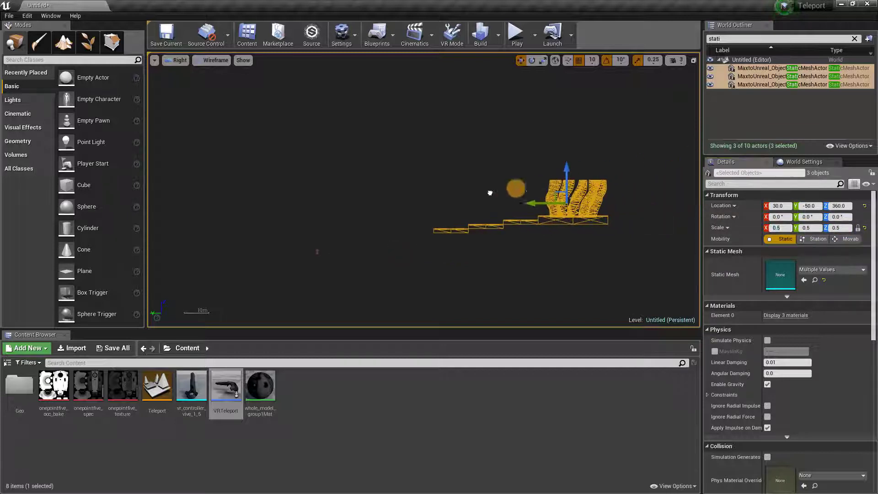
drag(557, 196, 427, 221)
Switch the viewport to Perspective Lit, inspect the sculpture, and enable the rotate tool with E
click(179, 60)
click(187, 79)
click(576, 229)
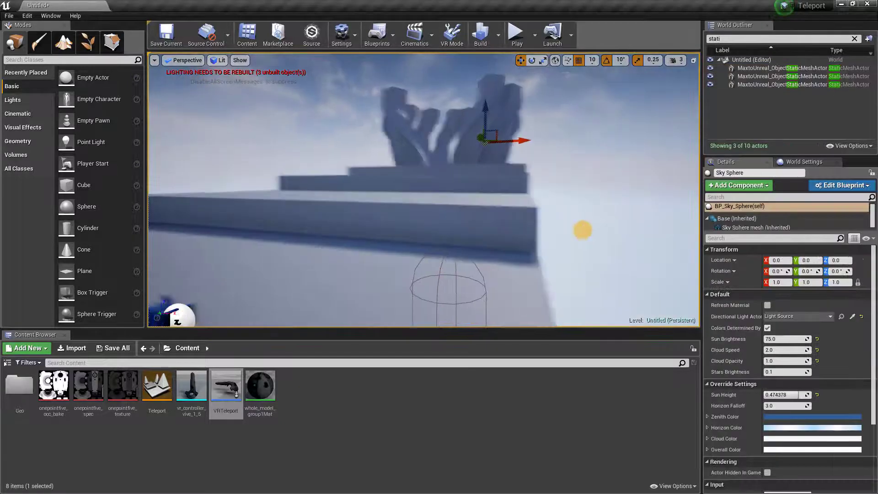
mouse_move(577, 229)
right_down()
mouse_move(520, 243)
mouse_move(585, 230)
right_up()
key(e)
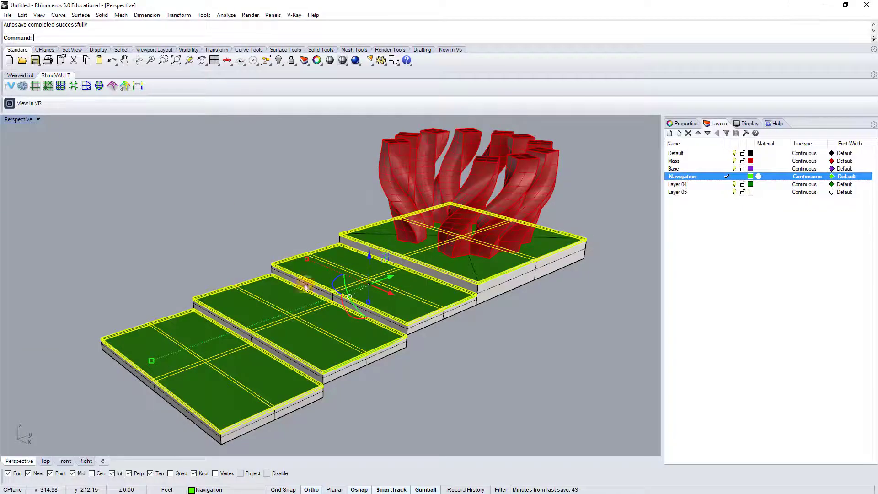
click(235, 215)
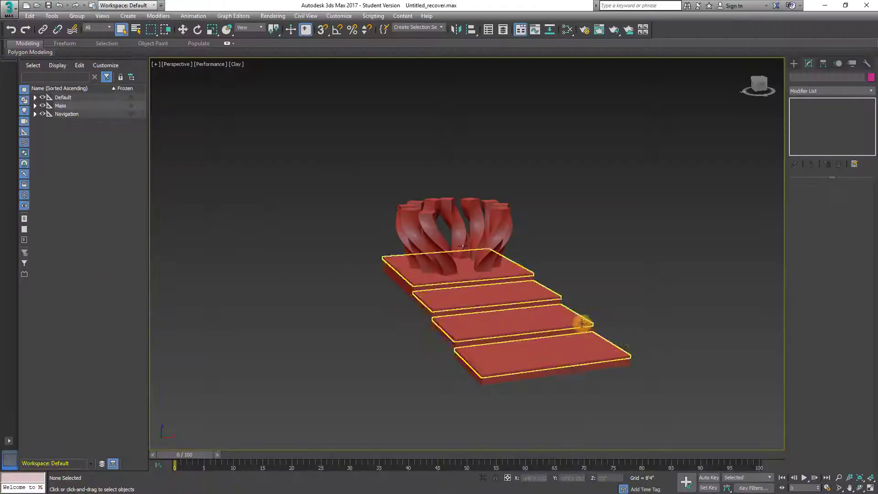
click(544, 314)
click(389, 74)
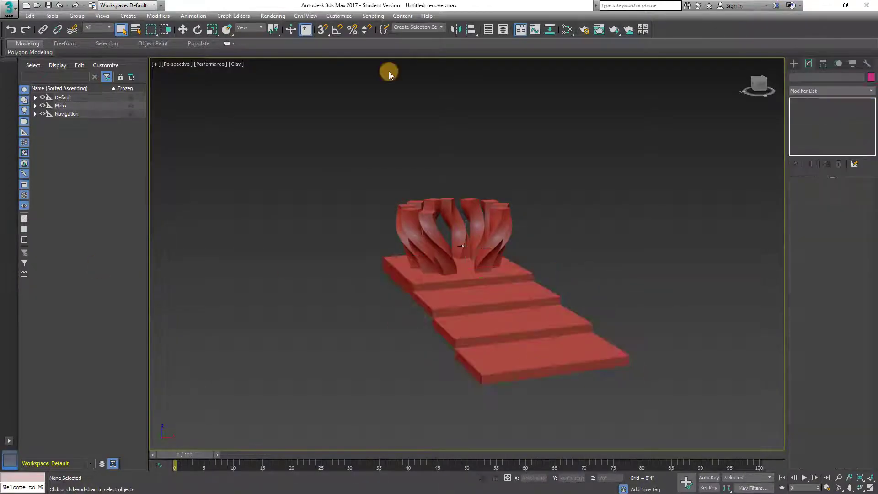
click(533, 318)
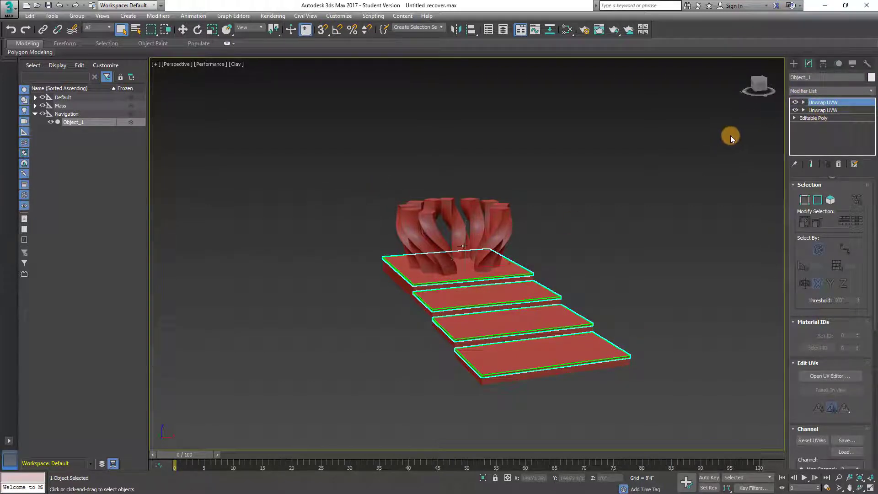
click(387, 174)
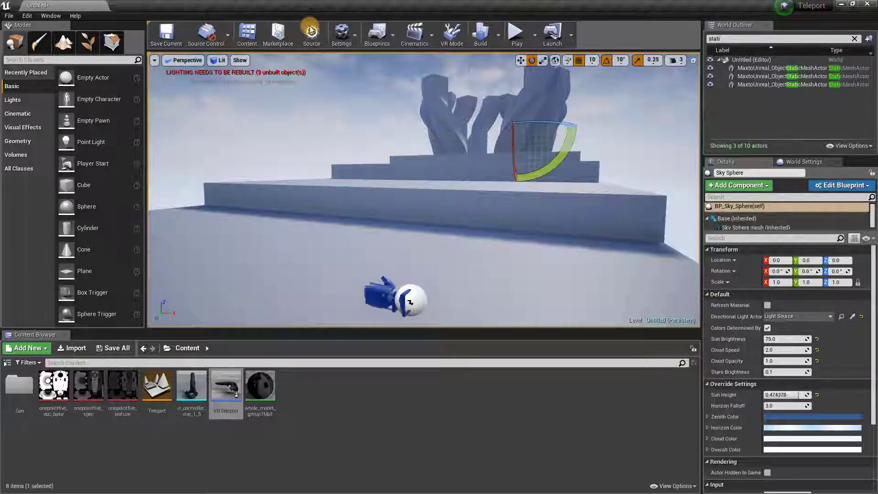
Import Nav.fbx from the Content Browser to bring up its FBX Import Options
click(77, 349)
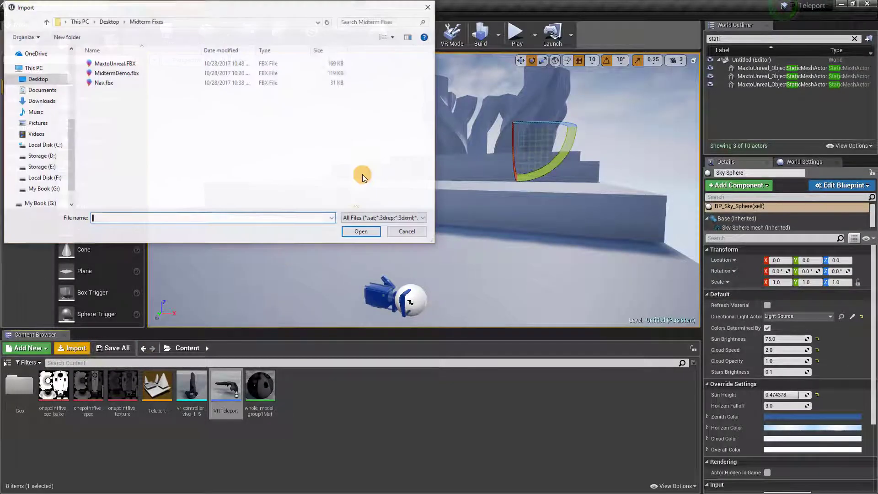
click(108, 84)
click(347, 235)
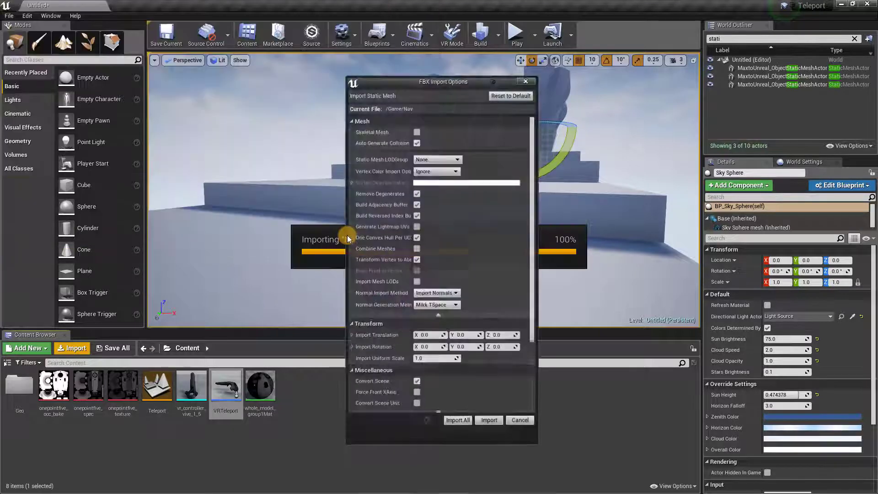